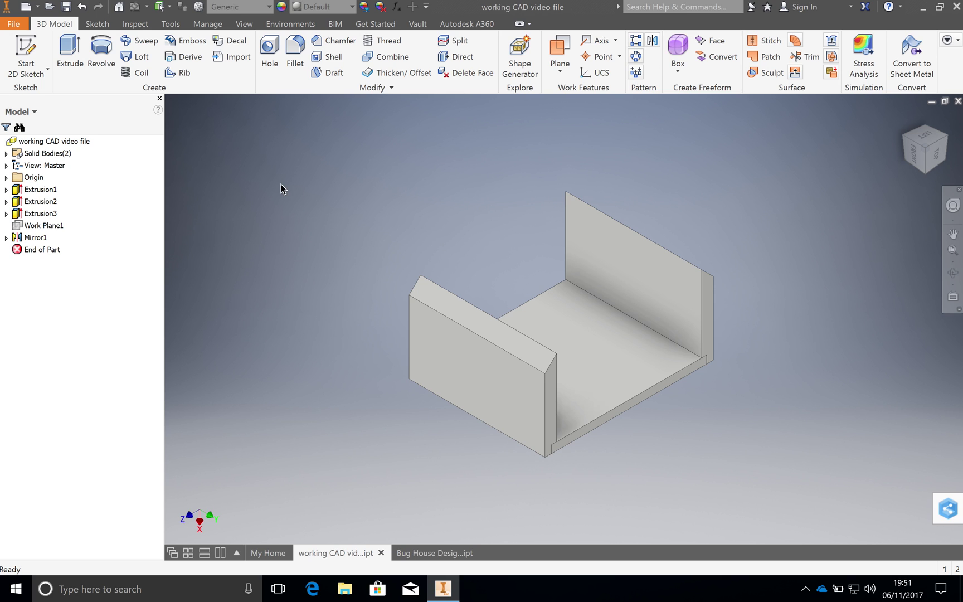
- Start Sketch5 on the thin end face of the house walls and zoom in
{"action": "left_click", "coordinate": [41, 78]}
{"action": "left_click", "coordinate": [25, 97]}
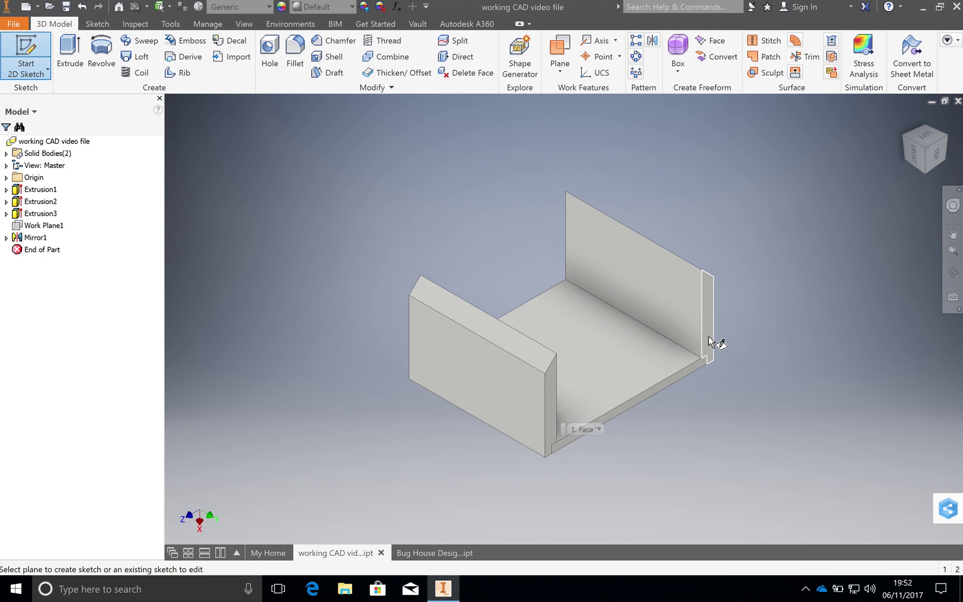
{"action": "left_click", "coordinate": [553, 397]}
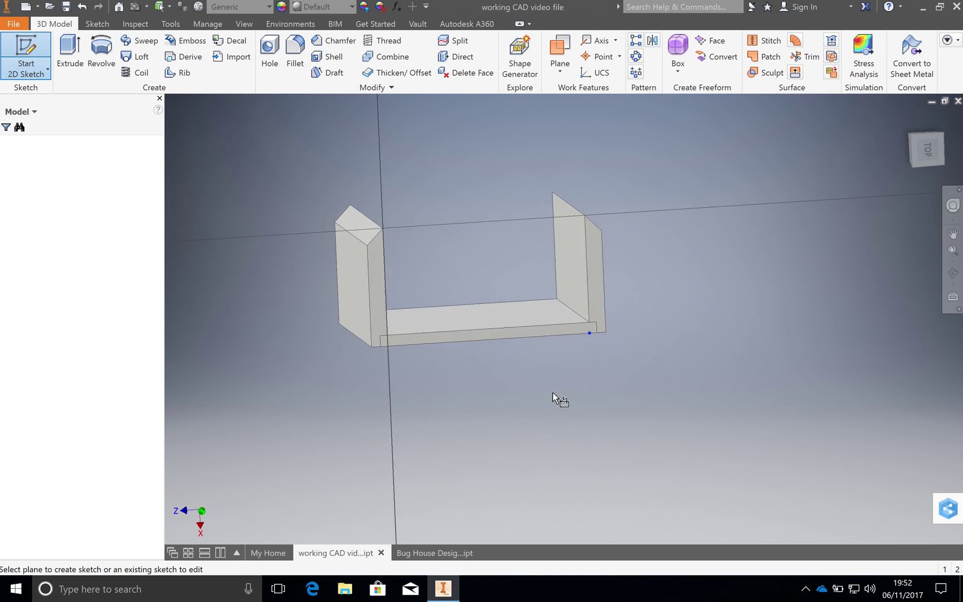
{"action": "scroll", "coordinate": [313, 159], "scroll_direction": "up", "scroll_amount": 4}
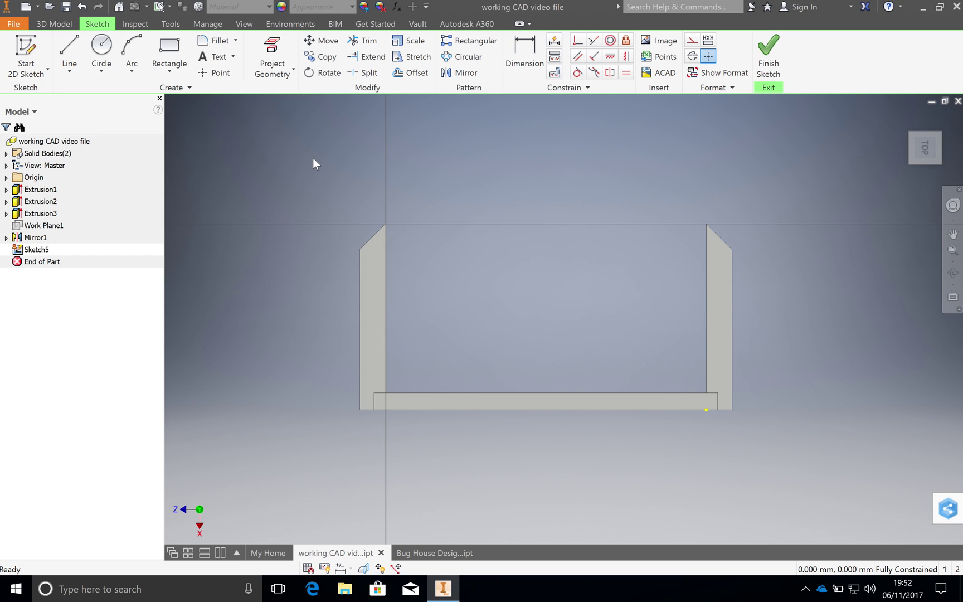
- Draw a 112 mm horizontal construction line from the sketch origin to the far wall corner
{"action": "left_click", "coordinate": [68, 48]}
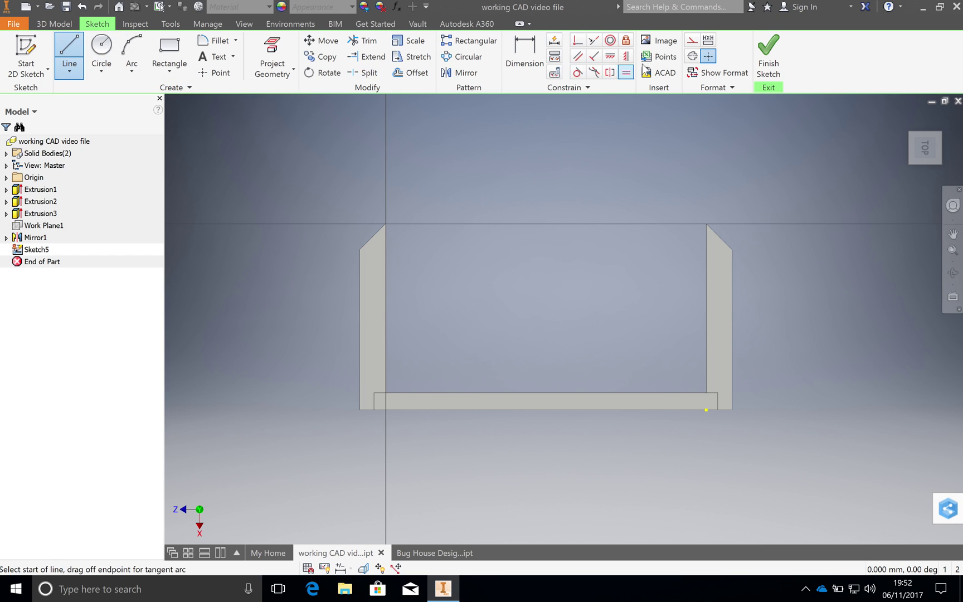
{"action": "left_click", "coordinate": [692, 41]}
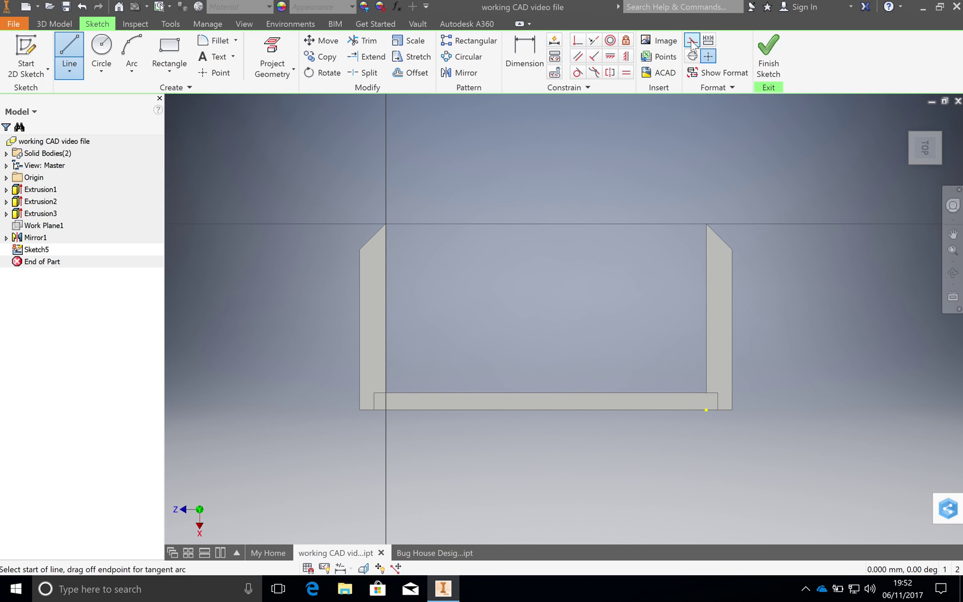
{"action": "left_click", "coordinate": [386, 223]}
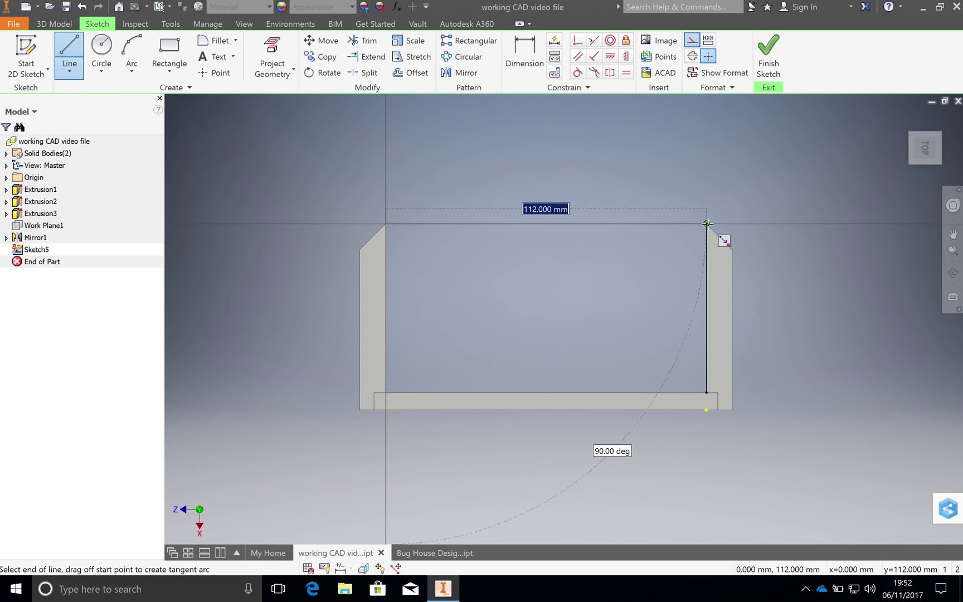
{"action": "left_click", "coordinate": [707, 224]}
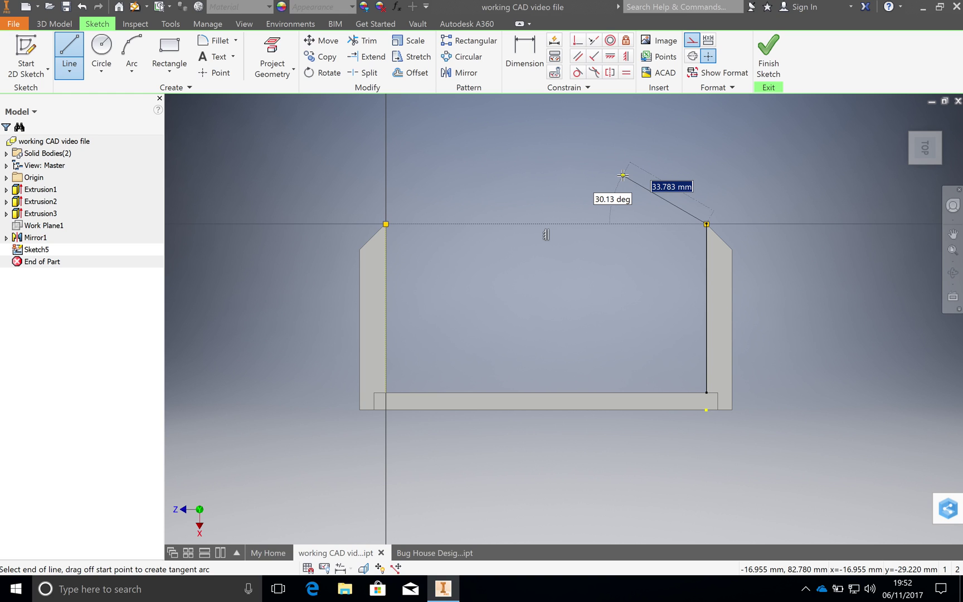
{"action": "key", "text": "Escape"}
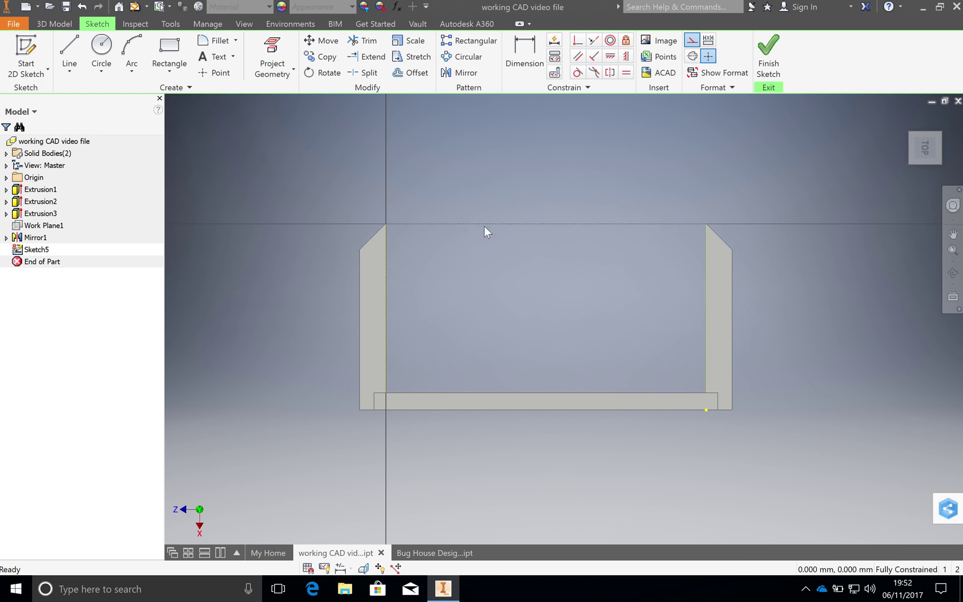
- Place a sketch point at the midpoint of the 112 mm construction line
{"action": "left_click", "coordinate": [219, 70]}
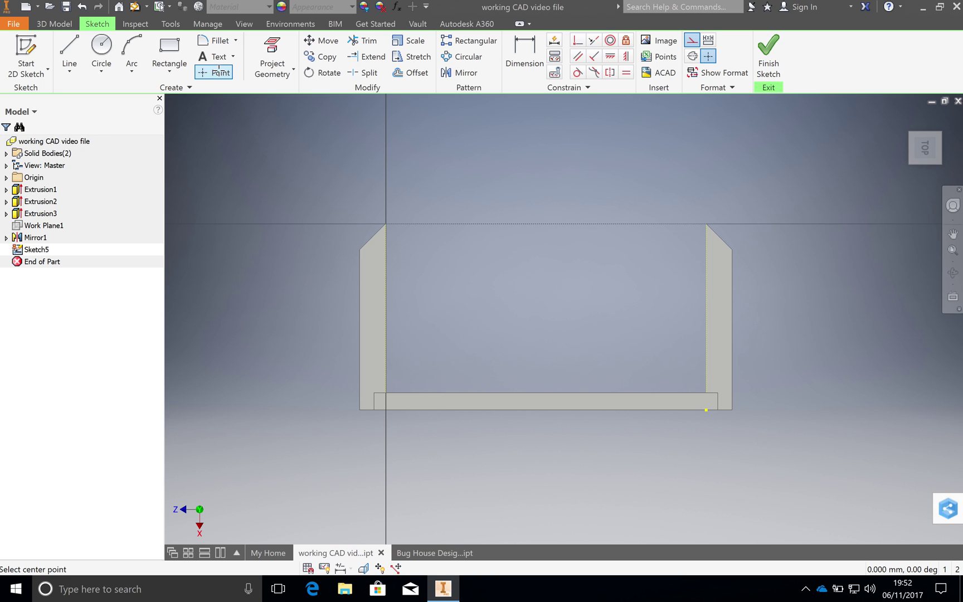
{"action": "left_click", "coordinate": [546, 224]}
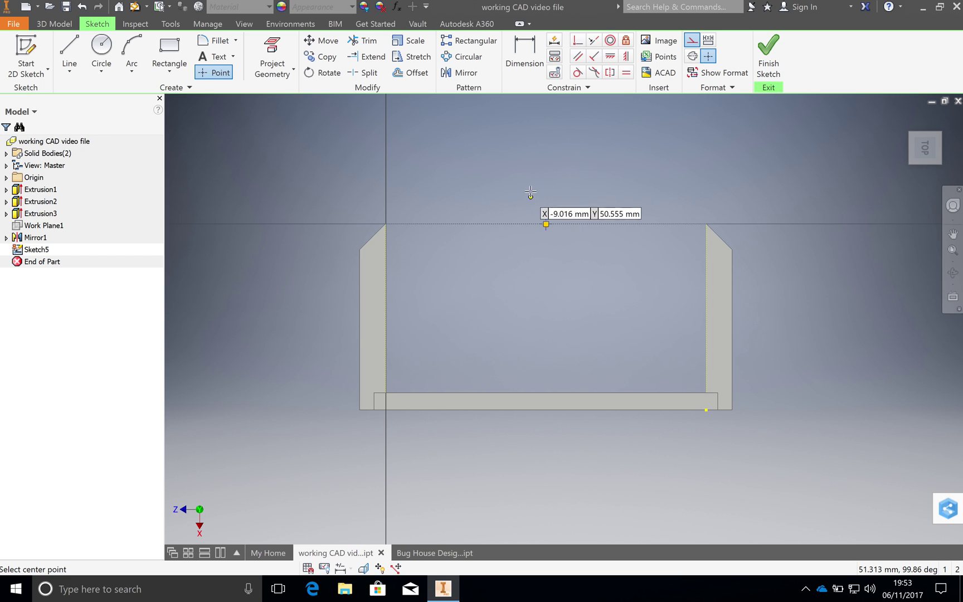
{"action": "scroll", "coordinate": [541, 178], "scroll_direction": "down", "scroll_amount": 3}
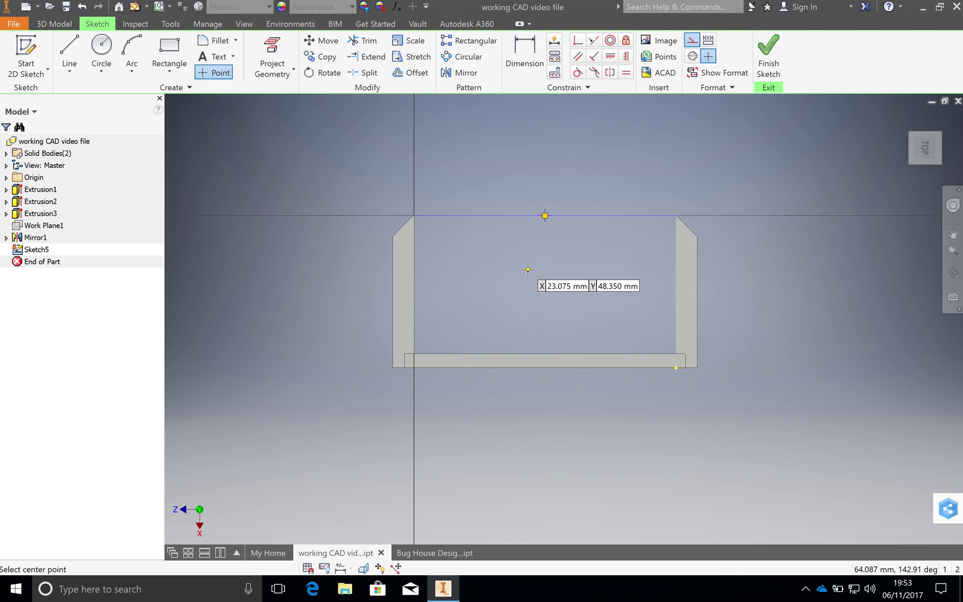
{"action": "left_click", "coordinate": [546, 215]}
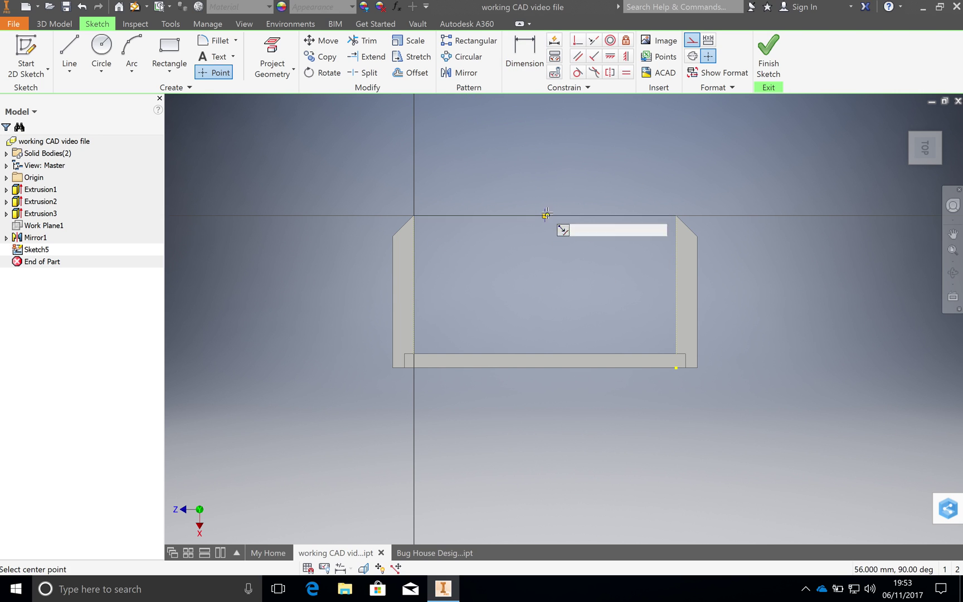
{"action": "key", "text": "Escape"}
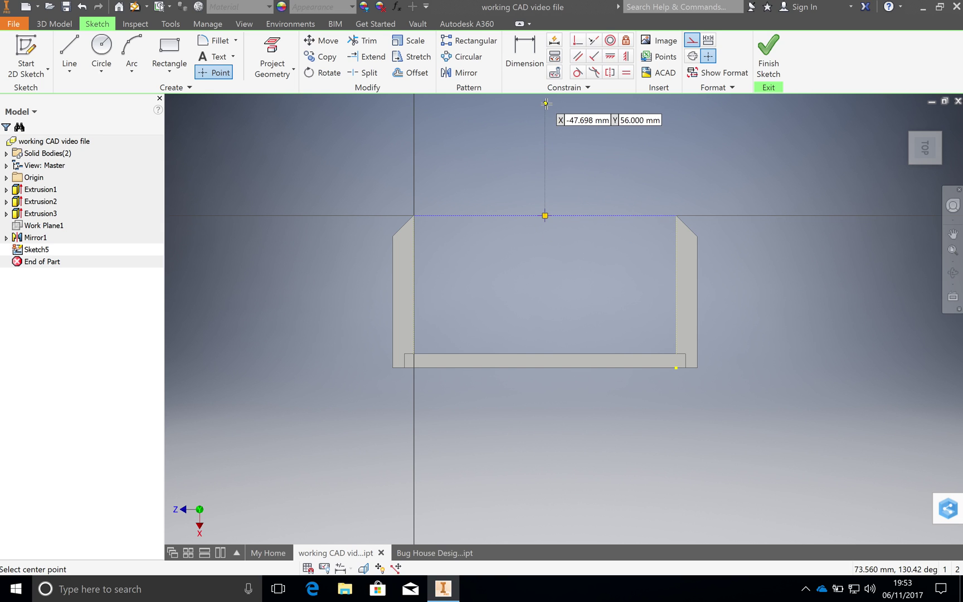
- Add a driven 56 mm dimension from the left wall's top corner to the midpoint
{"action": "left_click", "coordinate": [528, 69]}
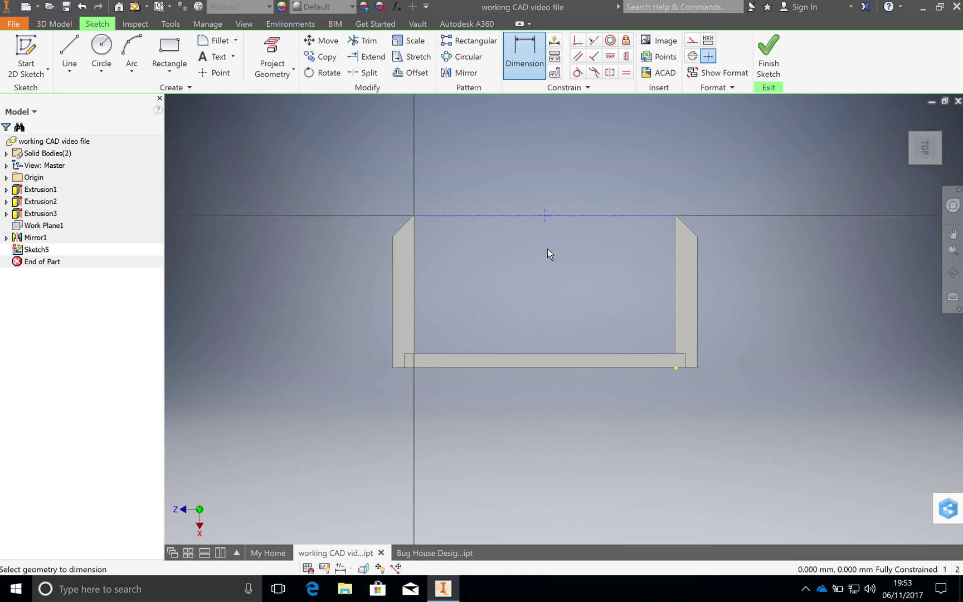
{"action": "left_click", "coordinate": [414, 216]}
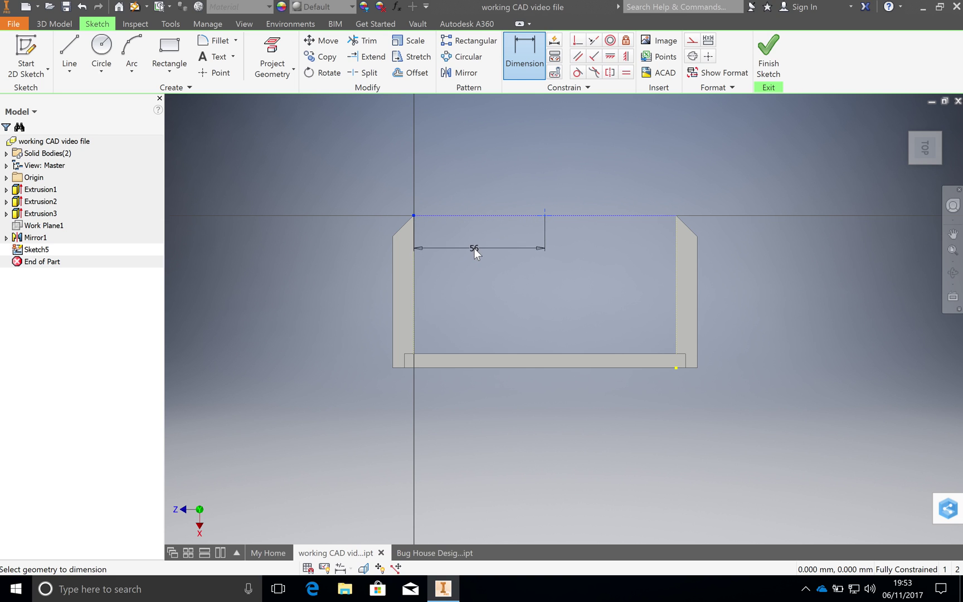
{"action": "left_click", "coordinate": [473, 248]}
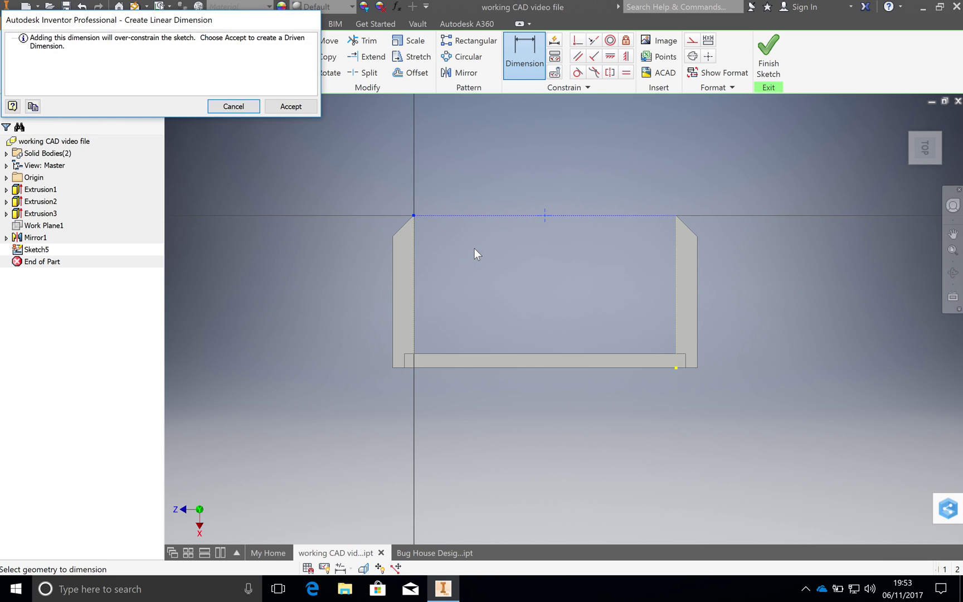
{"action": "left_click", "coordinate": [291, 106]}
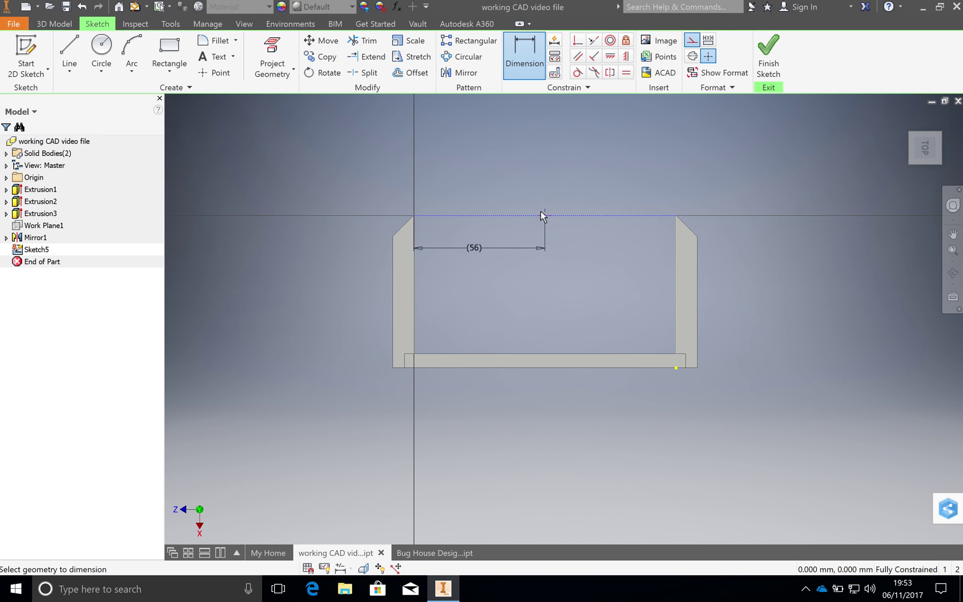
{"action": "left_click", "coordinate": [69, 53]}
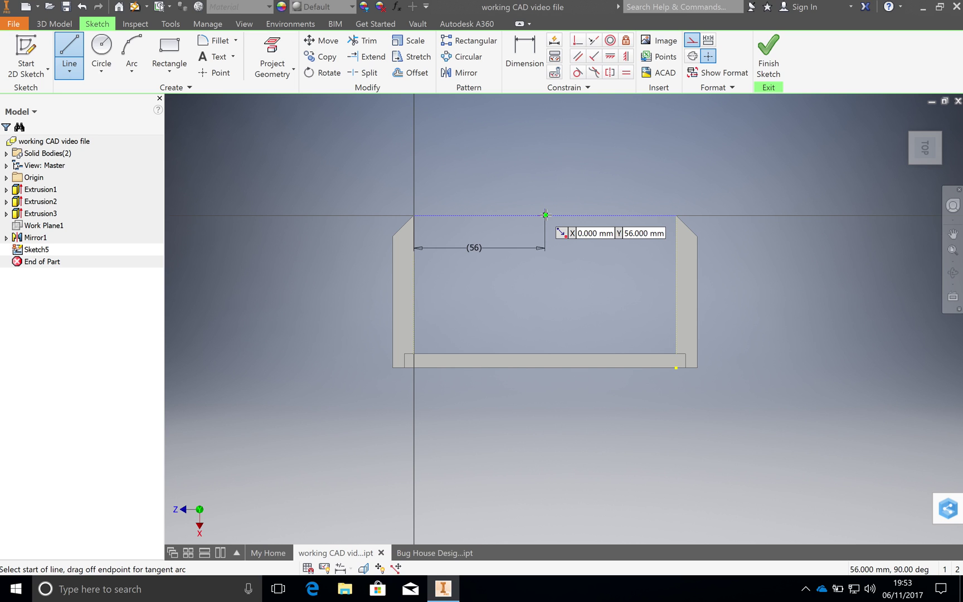
- Draw a 56 mm vertical construction line up from the midpoint, then switch back to normal geometry
{"action": "left_click", "coordinate": [546, 214]}
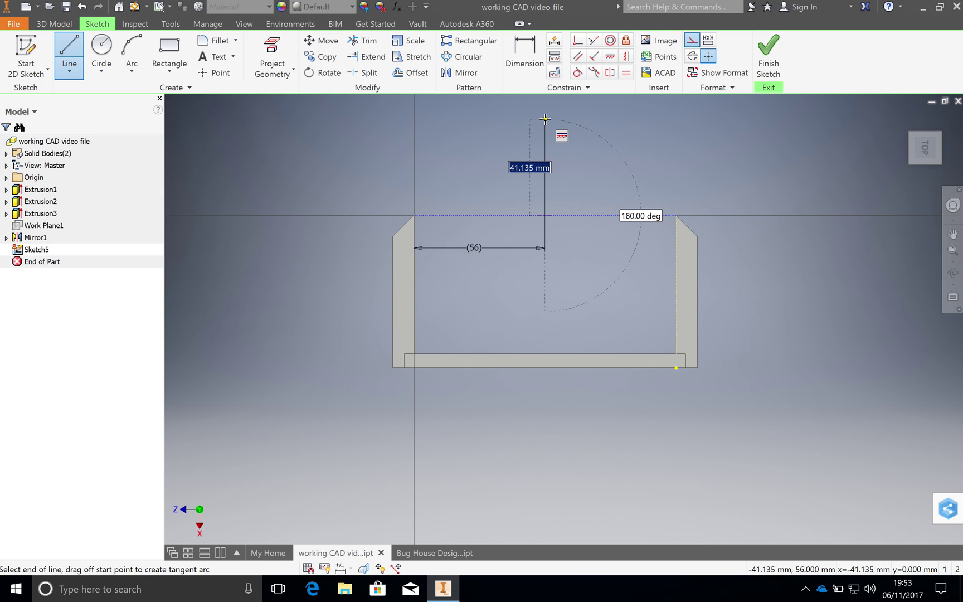
{"action": "type", "text": "5"}
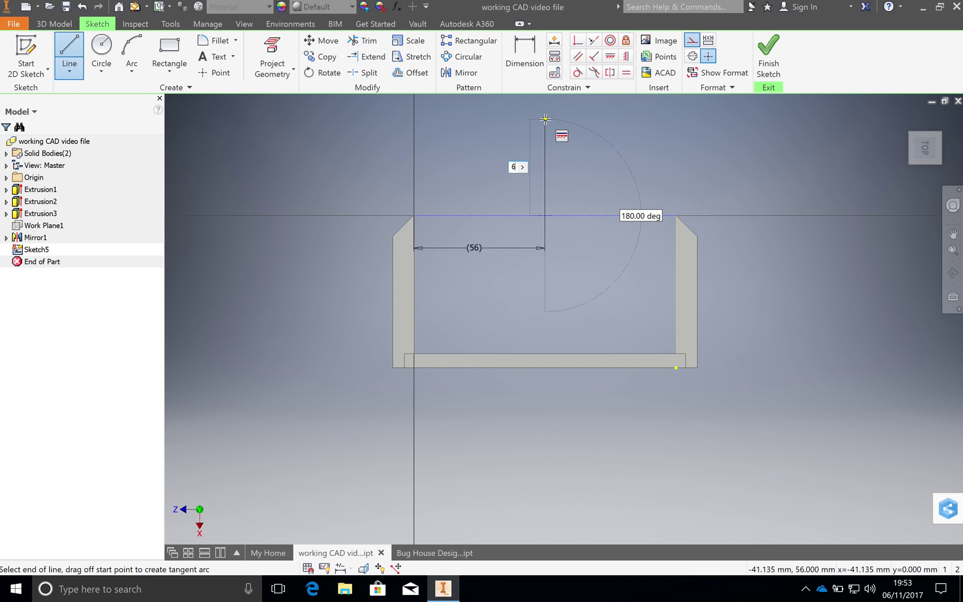
{"action": "type", "text": "6"}
{"action": "key", "text": "Return"}
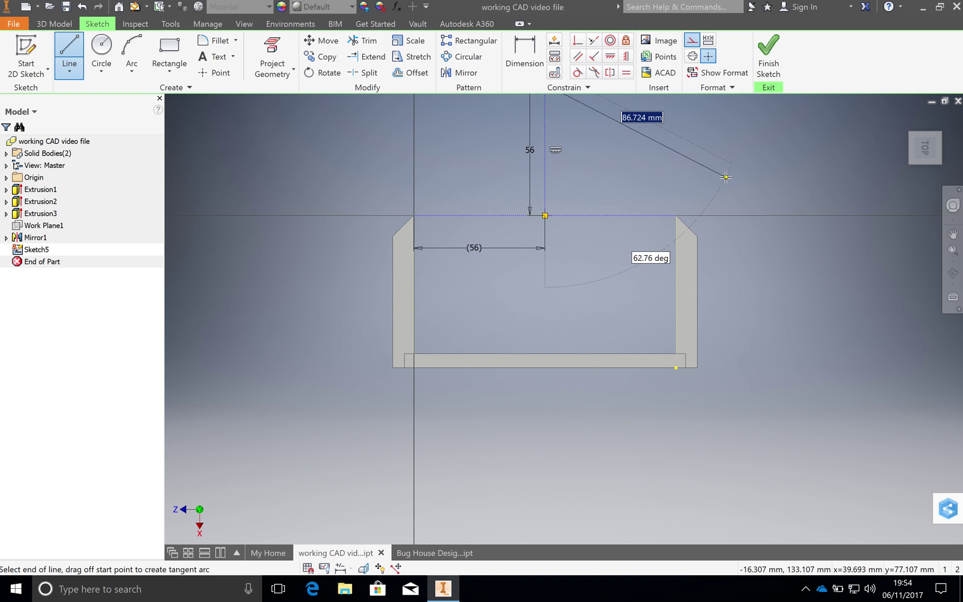
{"action": "left_click", "coordinate": [952, 252]}
{"action": "left_click_drag", "start_coordinate": [780, 312], "coordinate": [730, 251]}
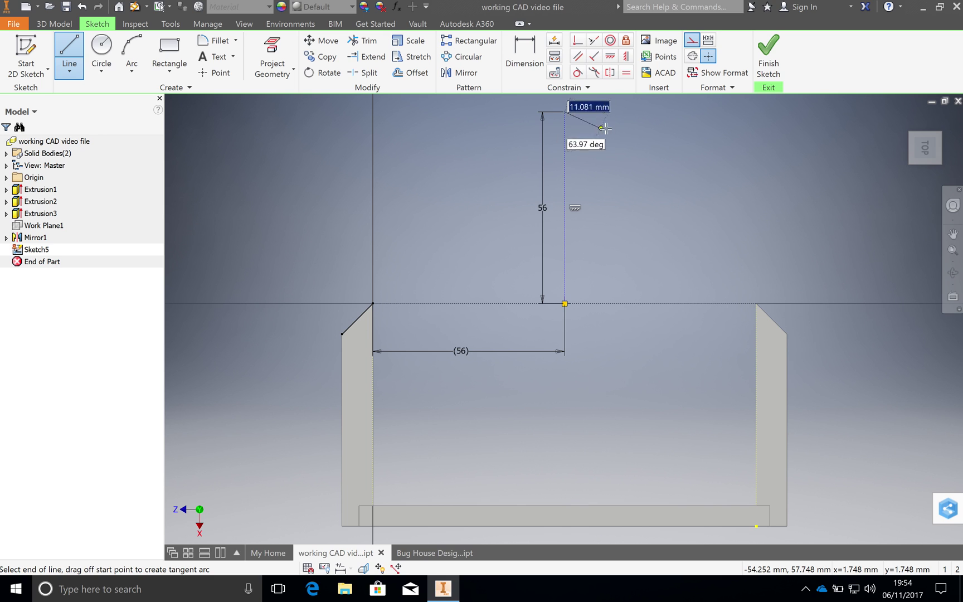
{"action": "left_click", "coordinate": [691, 40]}
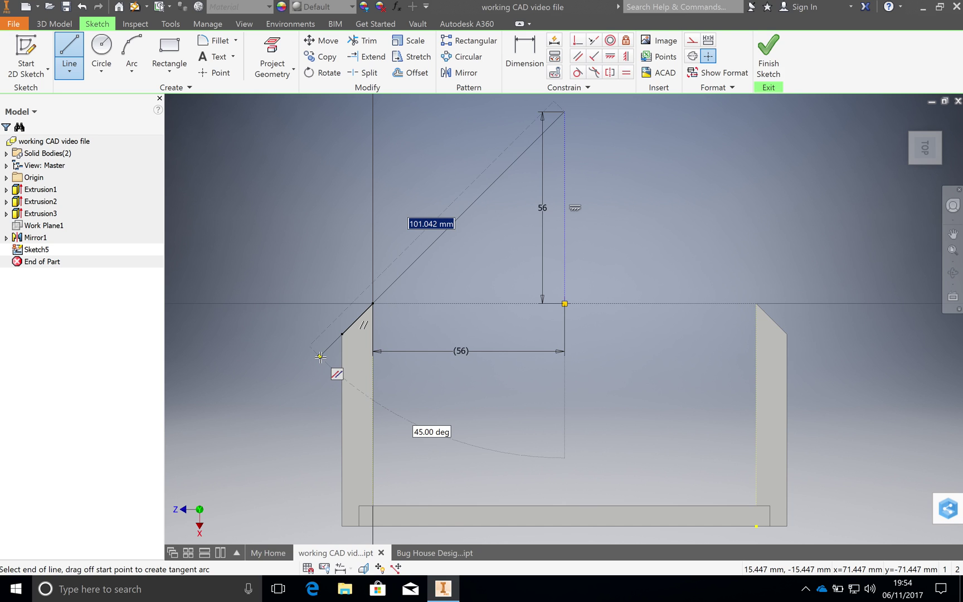
- Draw a 110 mm roof line sloping 45° down from the ridge point, capped by a 6 mm end
{"action": "type", "text": "1"}
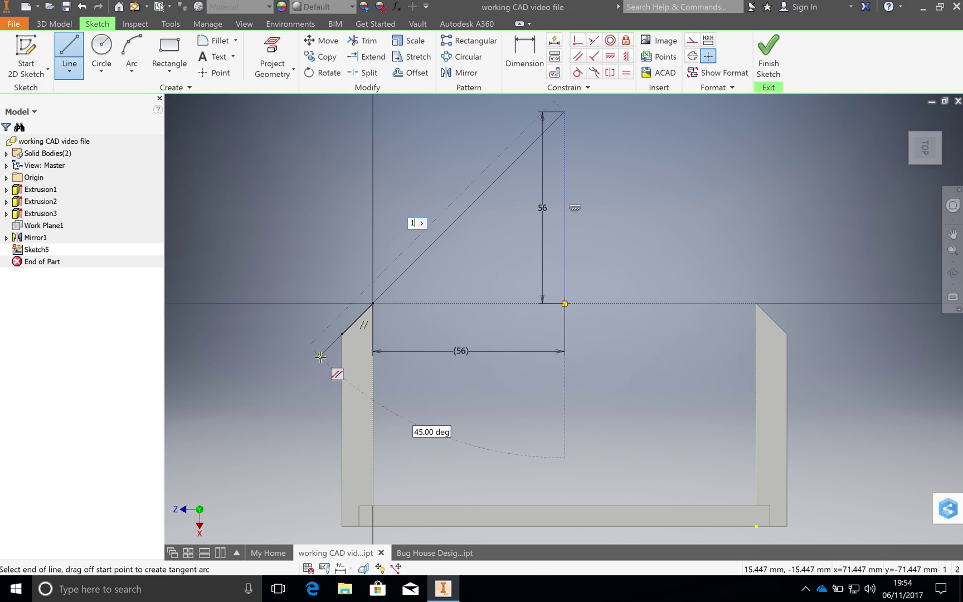
{"action": "type", "text": "0"}
{"action": "key", "text": "Tab"}
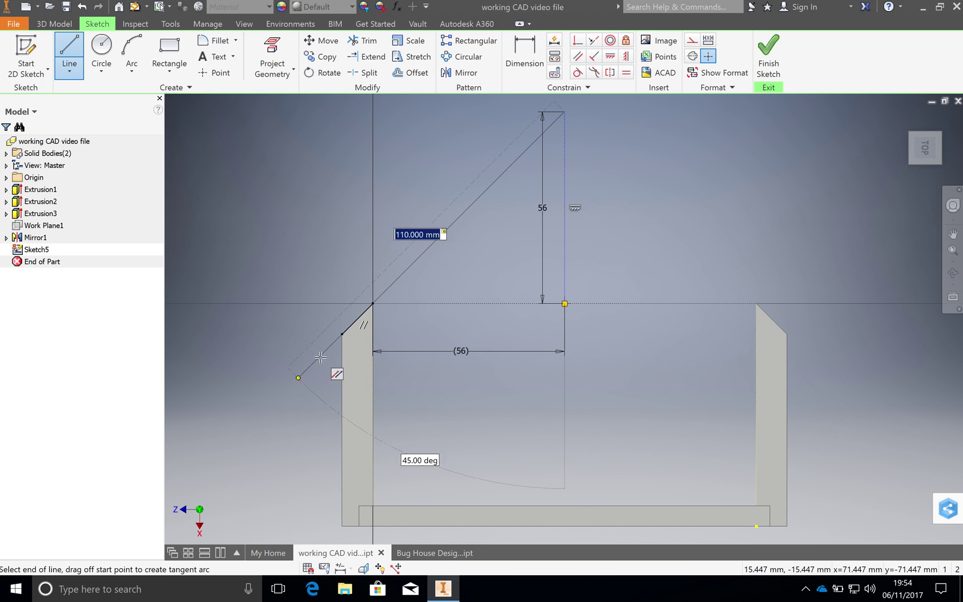
{"action": "key", "text": "Return"}
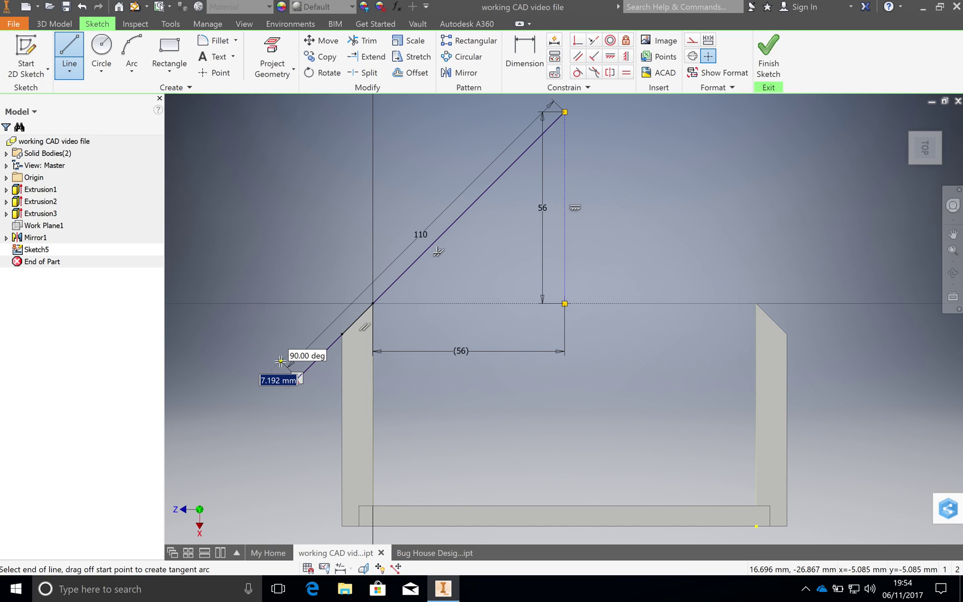
{"action": "type", "text": "6"}
{"action": "key", "text": "Return"}
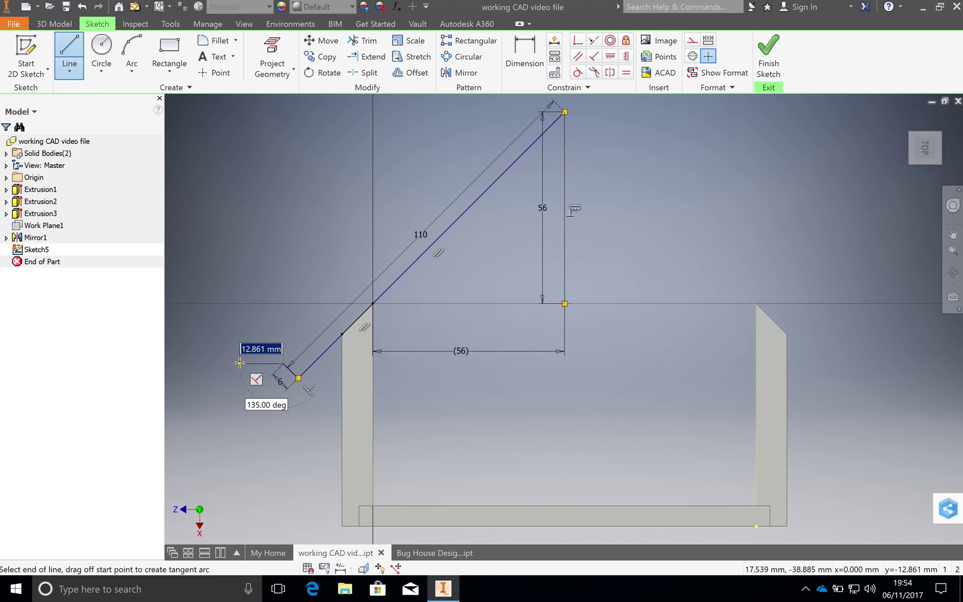
{"action": "key", "text": "Escape"}
{"action": "key", "text": "Escape"}
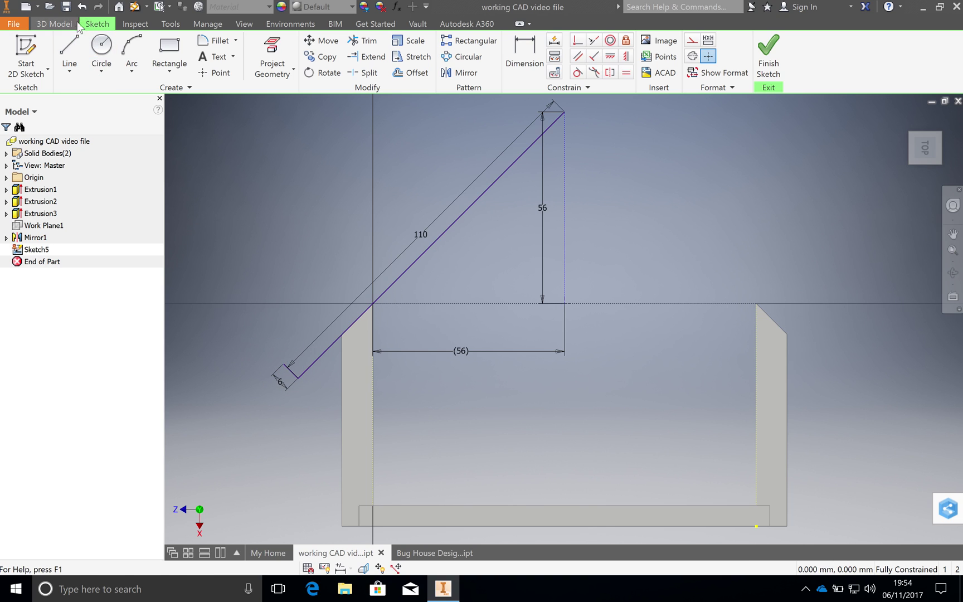
- Close the roof panel with a 6 mm top edge at 135° and a parallel 110 mm line
{"action": "left_click", "coordinate": [70, 55]}
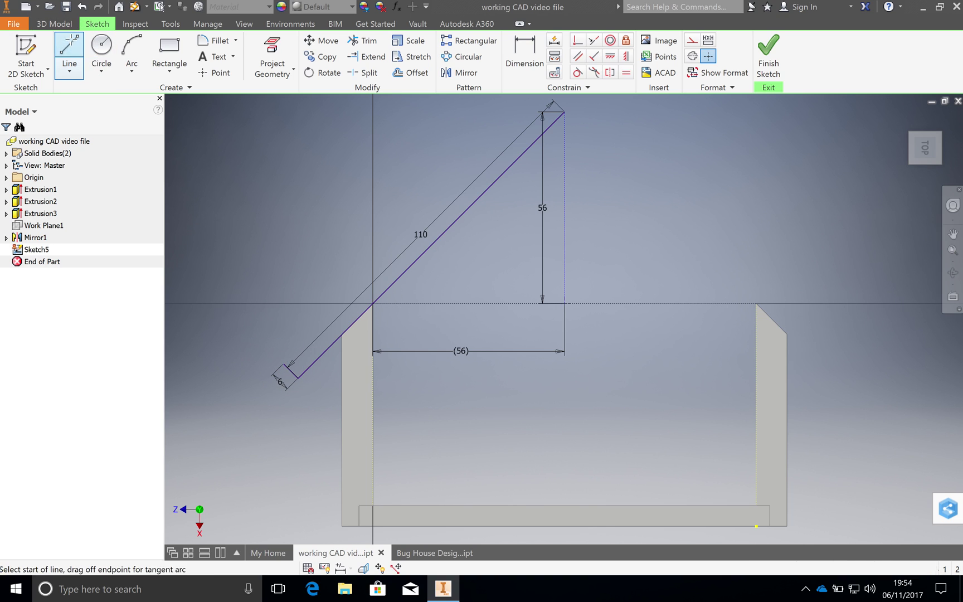
{"action": "left_click", "coordinate": [564, 112]}
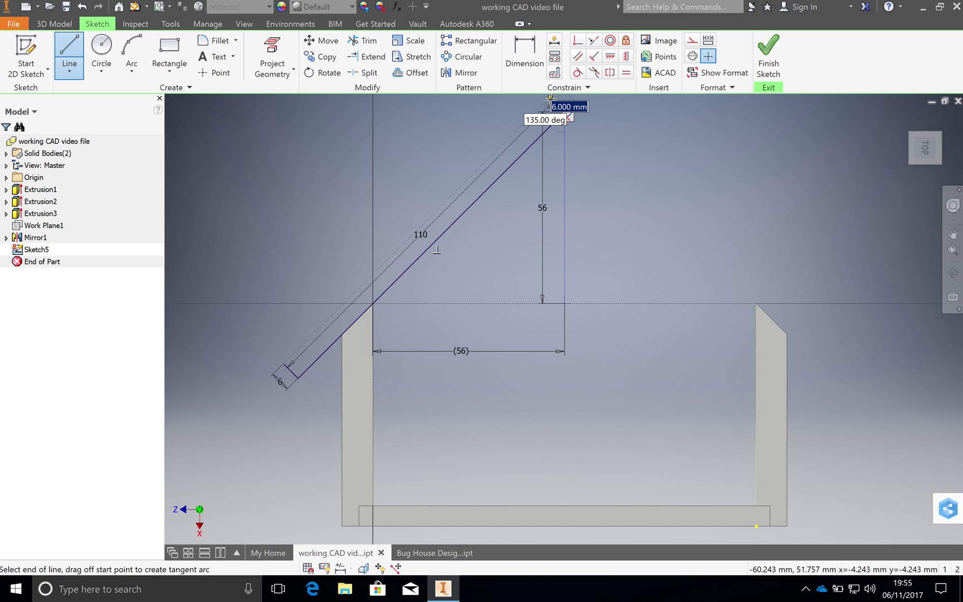
{"action": "key", "text": "Return"}
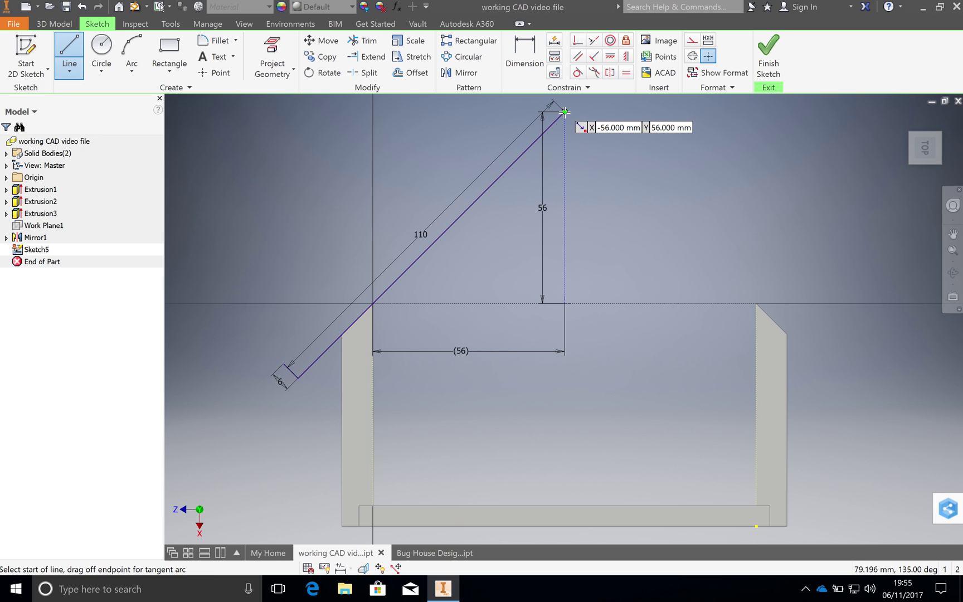
{"action": "left_click", "coordinate": [564, 112]}
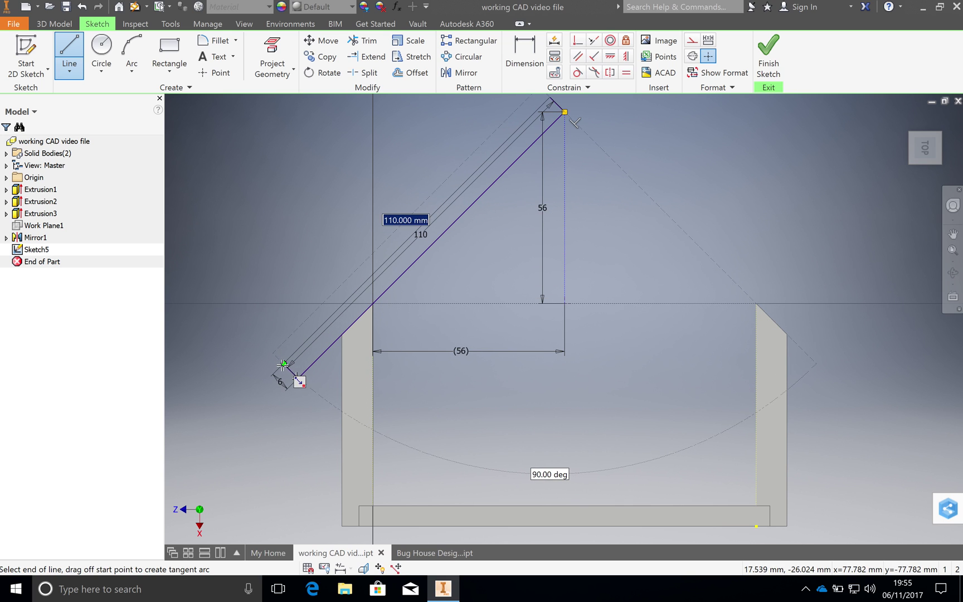
{"action": "double_click", "coordinate": [283, 364]}
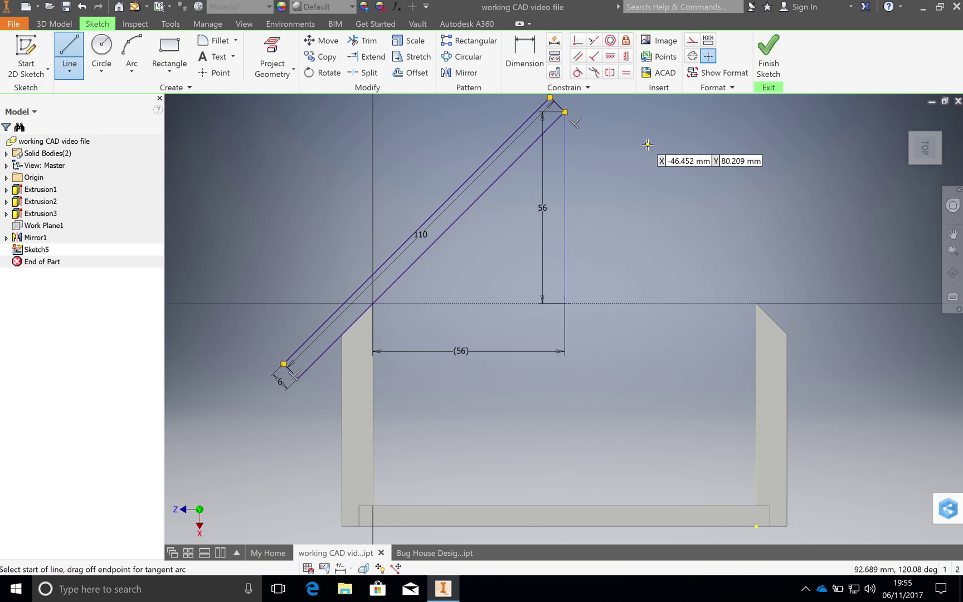
- Extrude the roof panel profile 105 mm as a new solid in the flipped direction
{"action": "left_click", "coordinate": [771, 66]}
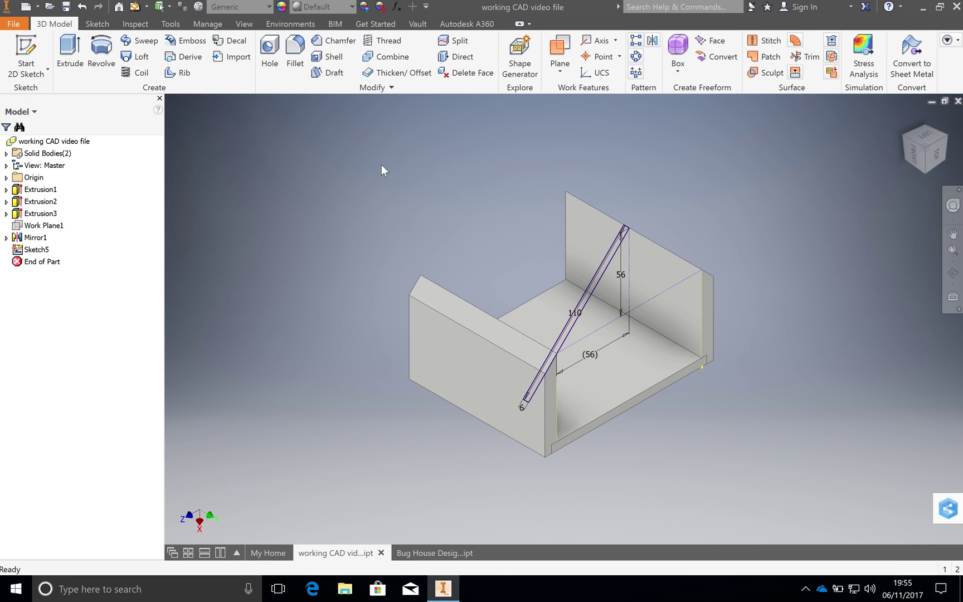
{"action": "key", "text": "e"}
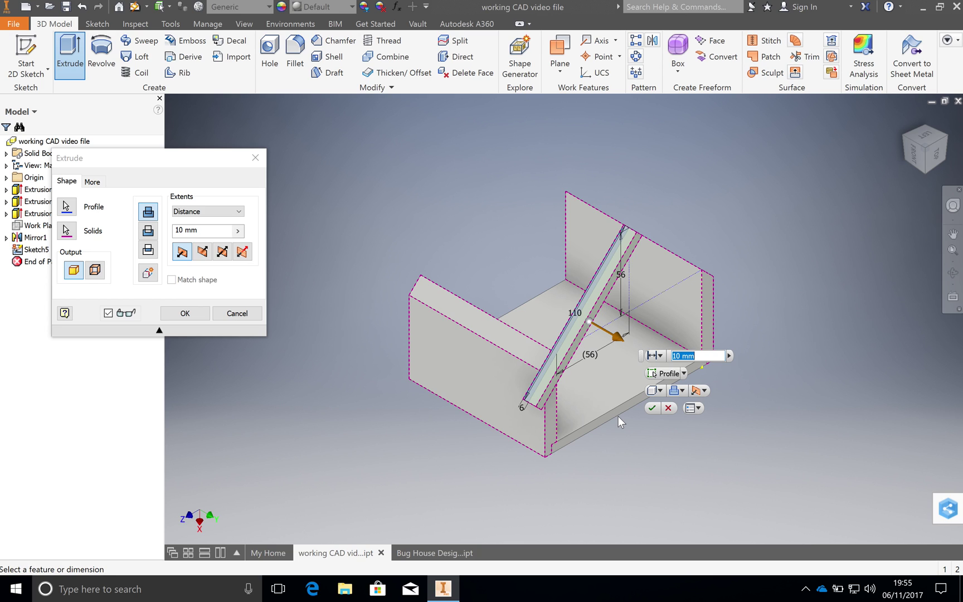
{"action": "left_click", "coordinate": [183, 233]}
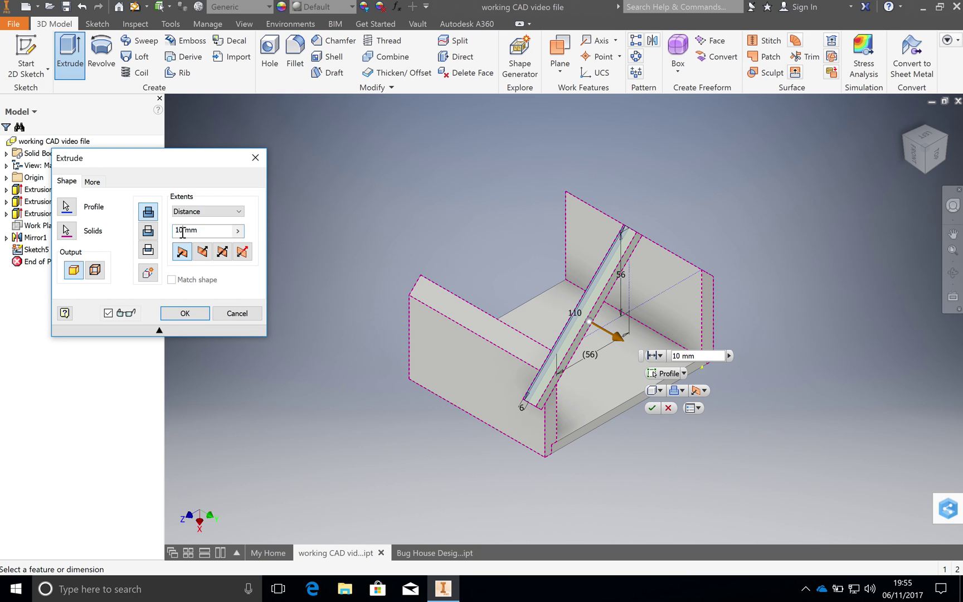
{"action": "type", "text": "5"}
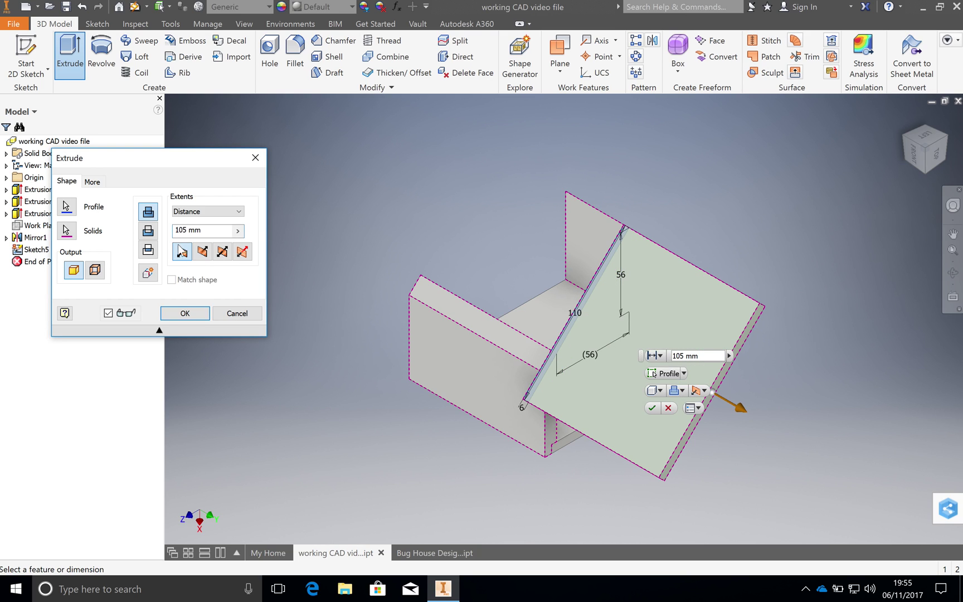
{"action": "left_click", "coordinate": [148, 274]}
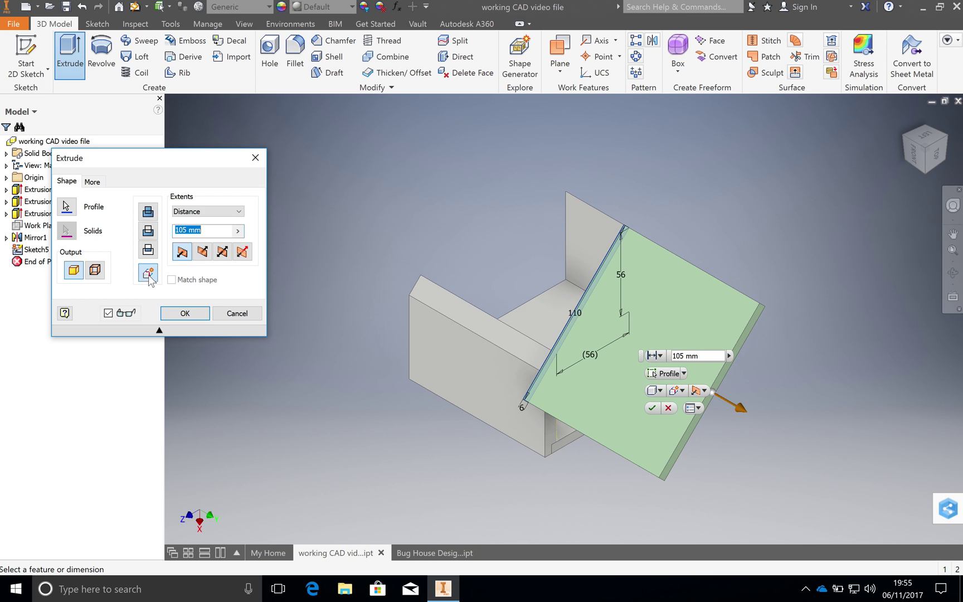
{"action": "left_click", "coordinate": [202, 252]}
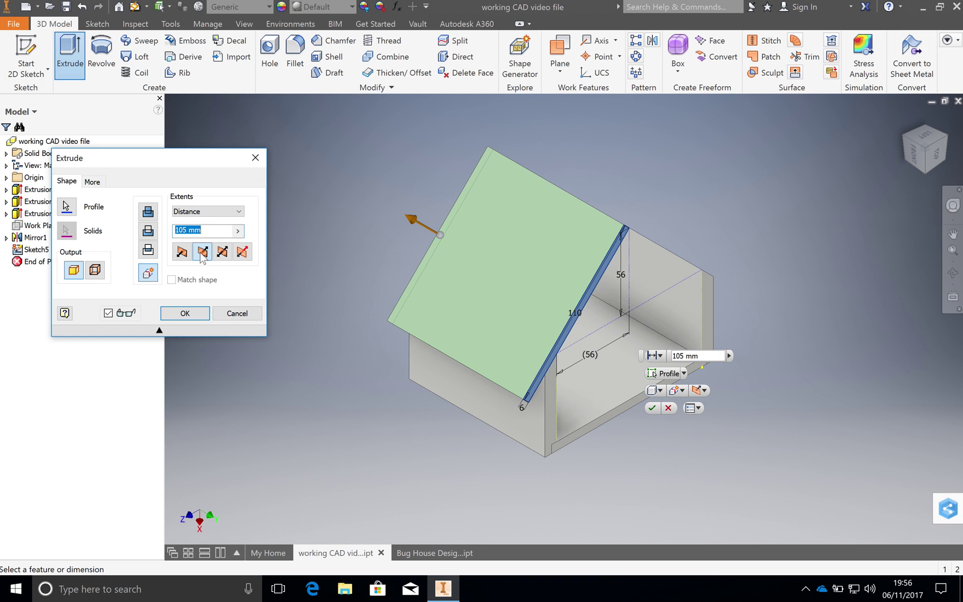
{"action": "left_click", "coordinate": [188, 314]}
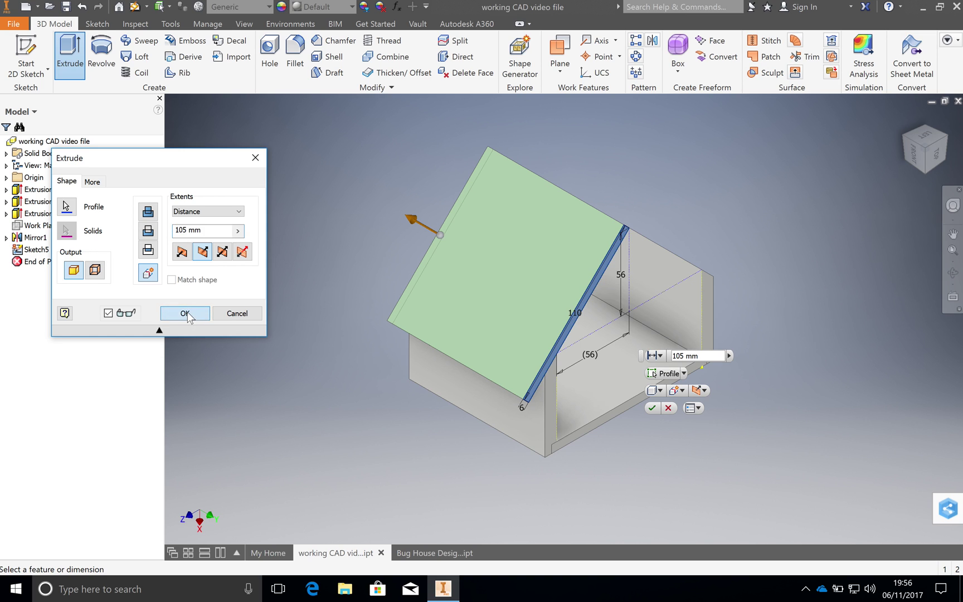
- Start Sketch6 on the roof panel's end face and fit the whole house in view
{"action": "left_click", "coordinate": [31, 75]}
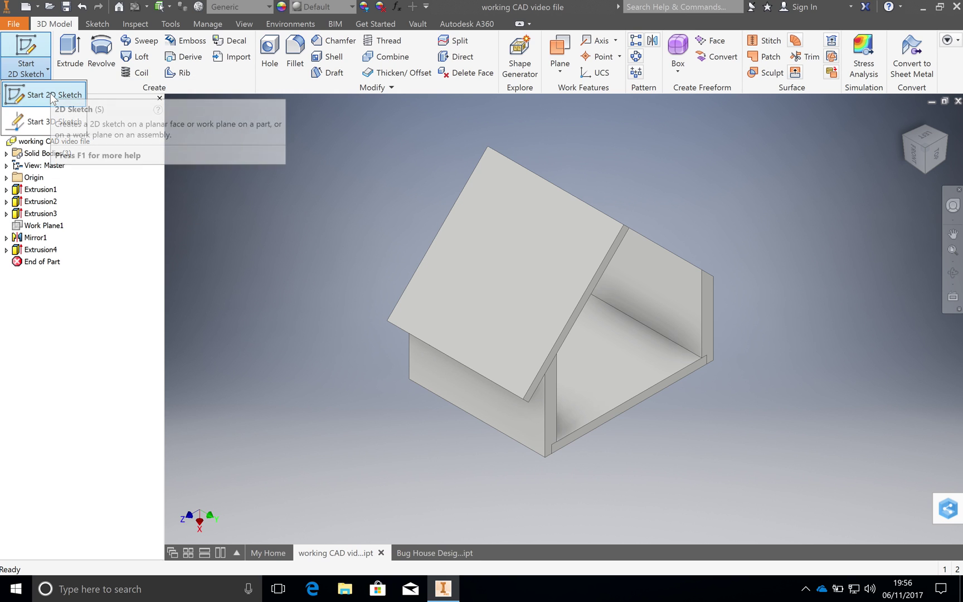
{"action": "left_click", "coordinate": [52, 98]}
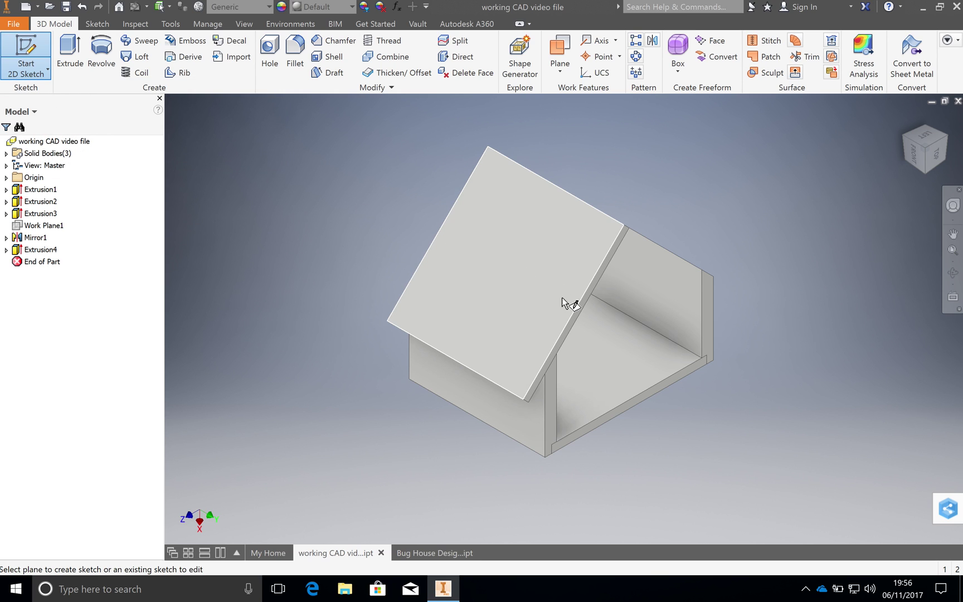
{"action": "left_click", "coordinate": [575, 320]}
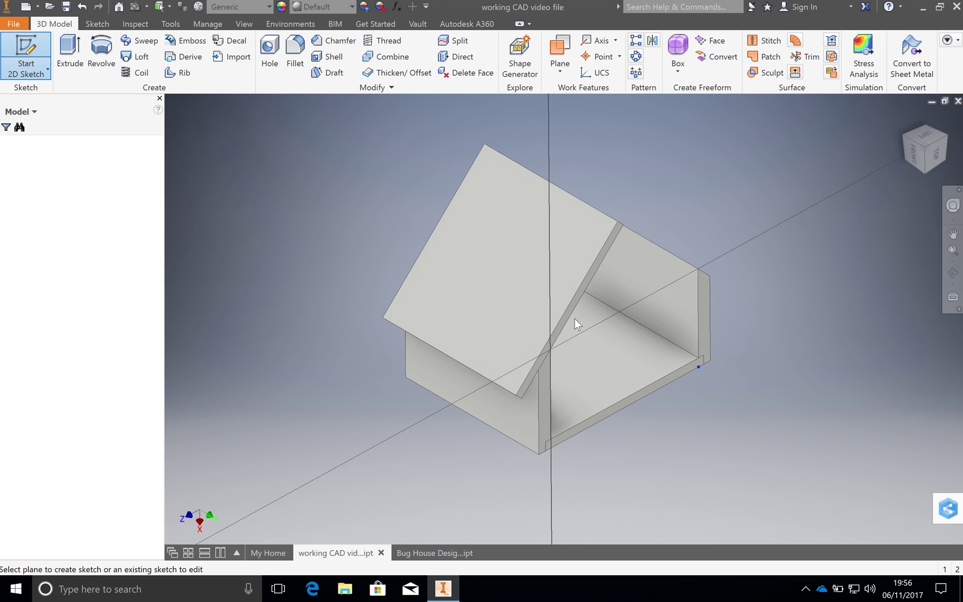
{"action": "left_click", "coordinate": [956, 252]}
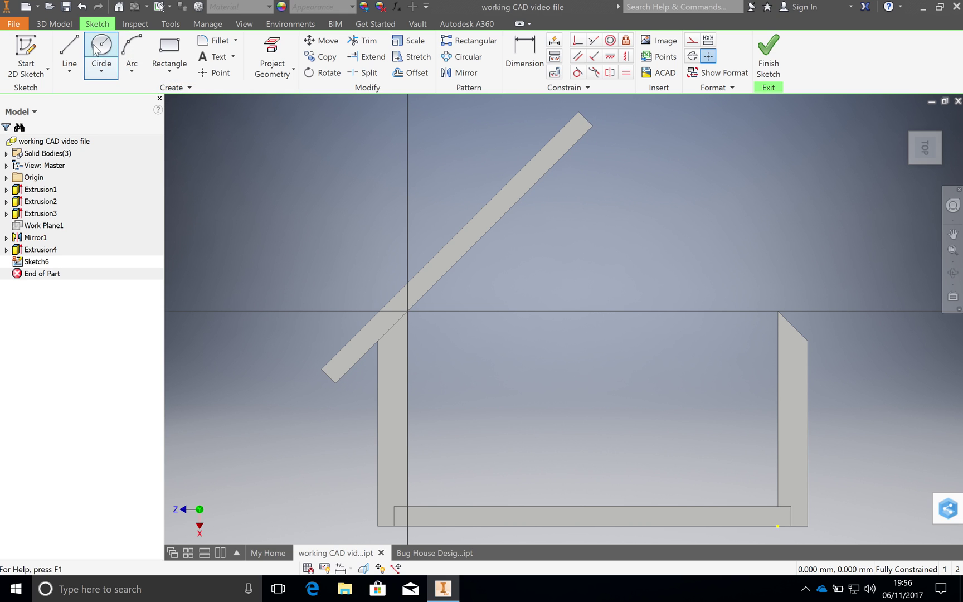
{"action": "left_click", "coordinate": [69, 53]}
- Draw a horizontal construction line from the roof panel's lower corner to the house's right side
{"action": "left_click", "coordinate": [691, 39]}
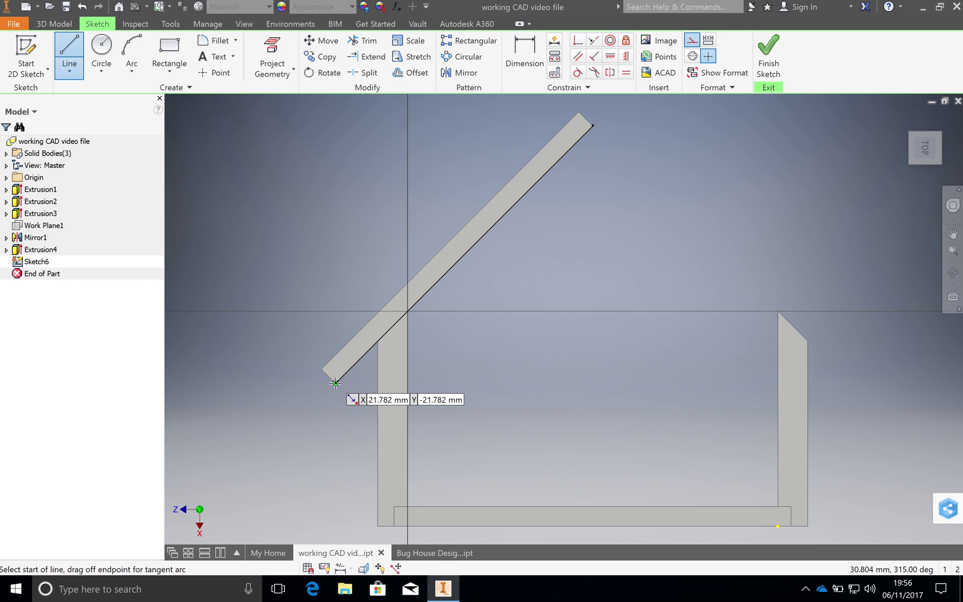
{"action": "left_click", "coordinate": [334, 383]}
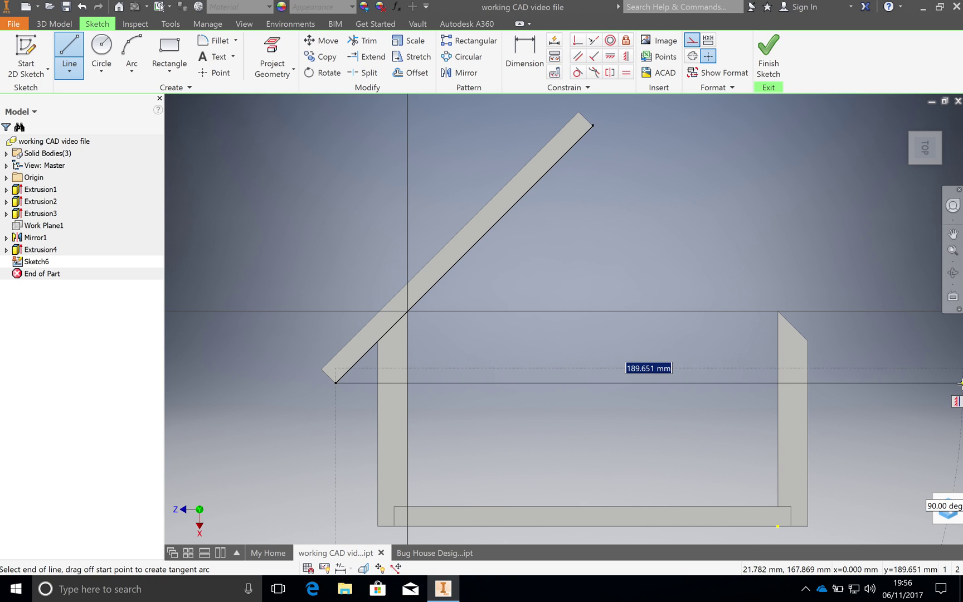
{"action": "left_click", "coordinate": [959, 383]}
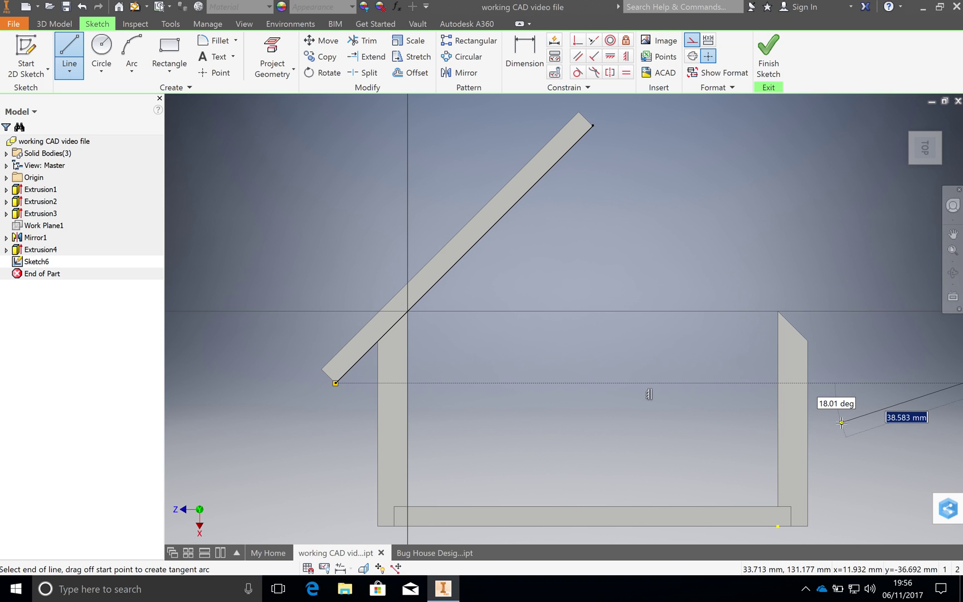
{"action": "key", "text": "Escape"}
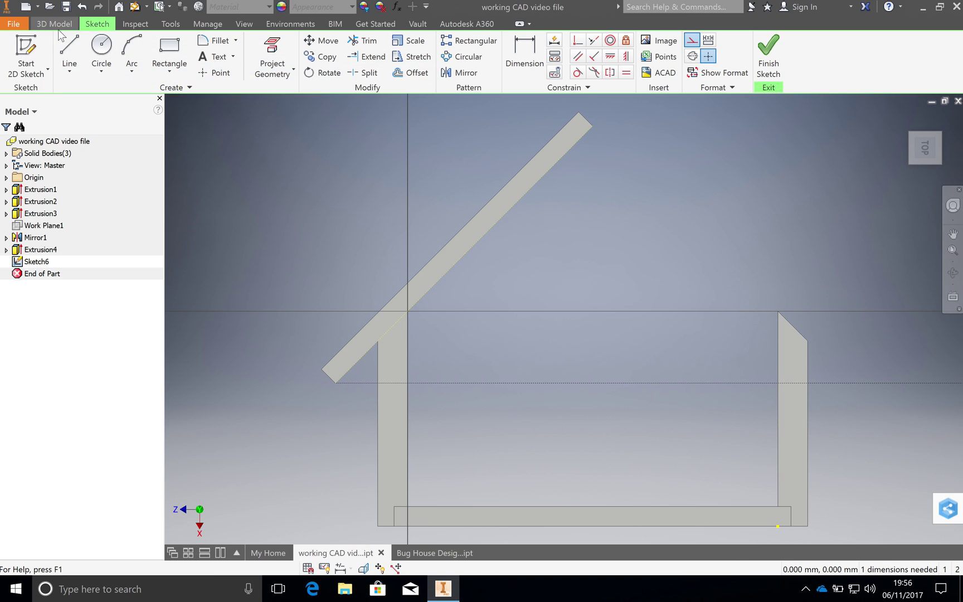
- Draw a 116 mm line at 45° down from the rafter's top corner, ending in a short perpendicular segment
{"action": "left_click", "coordinate": [69, 46]}
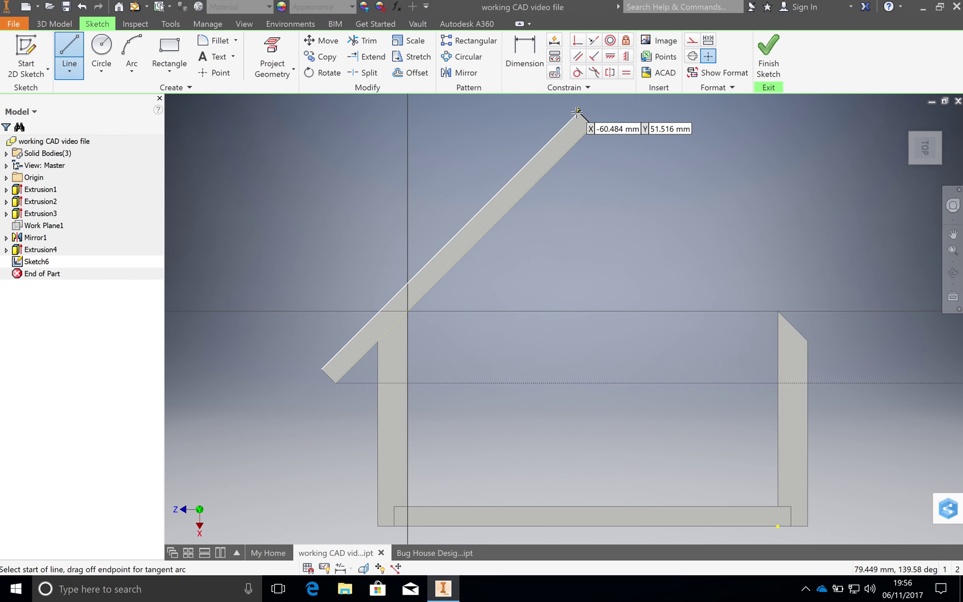
{"action": "left_click", "coordinate": [578, 111]}
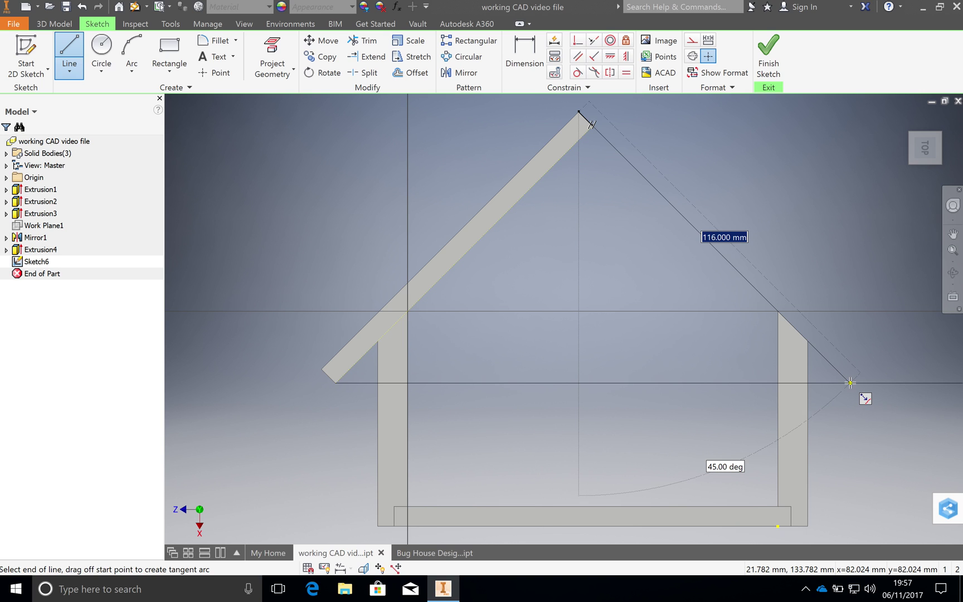
{"action": "double_click", "coordinate": [850, 382]}
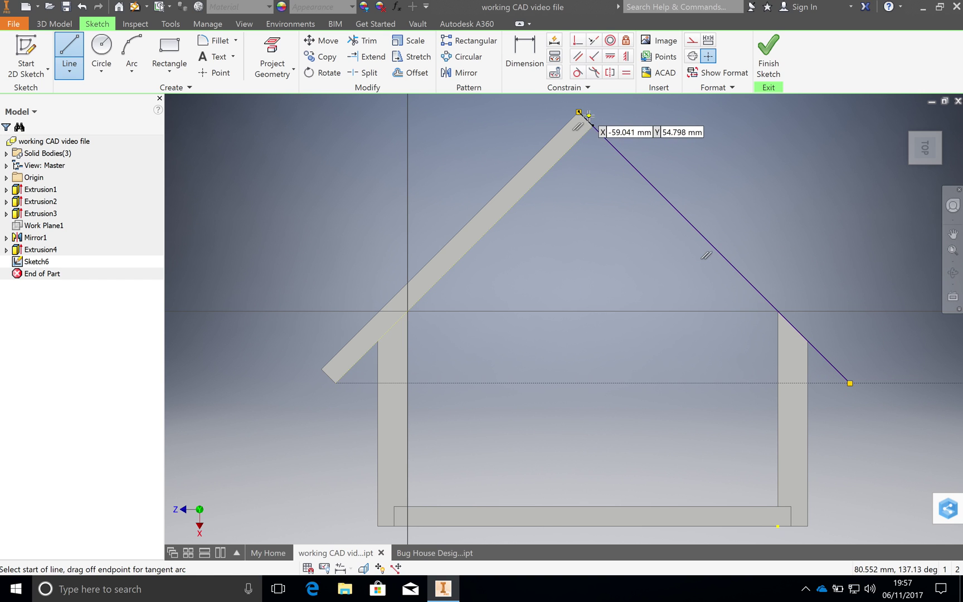
{"action": "scroll", "coordinate": [666, 205], "scroll_direction": "down", "scroll_amount": 2}
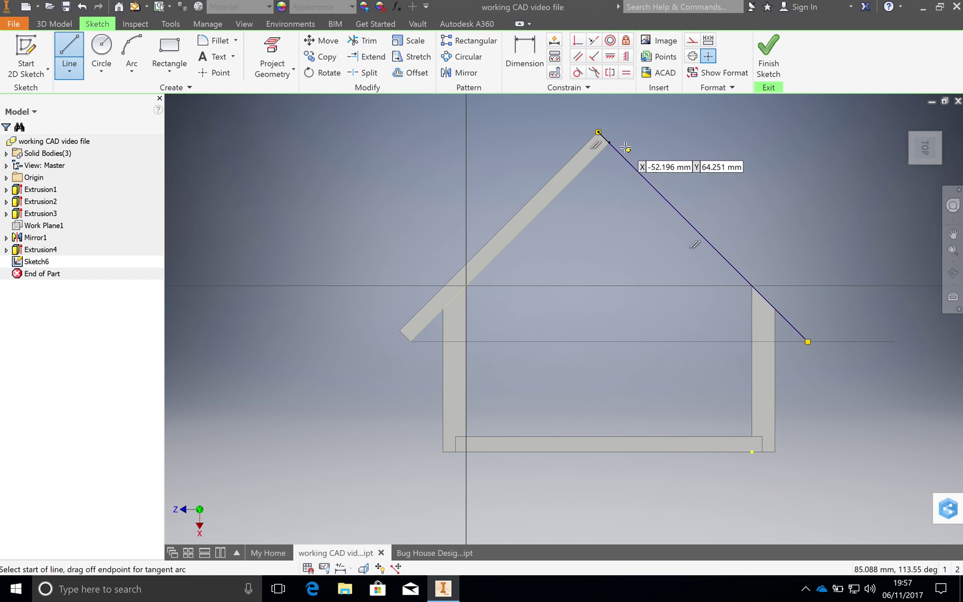
{"action": "left_click", "coordinate": [598, 132]}
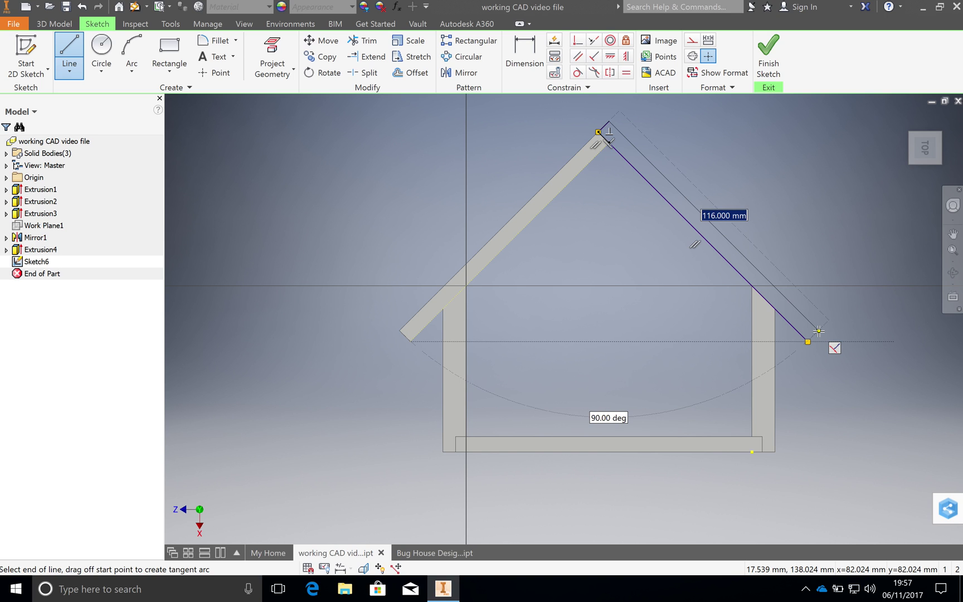
{"action": "left_click", "coordinate": [818, 331]}
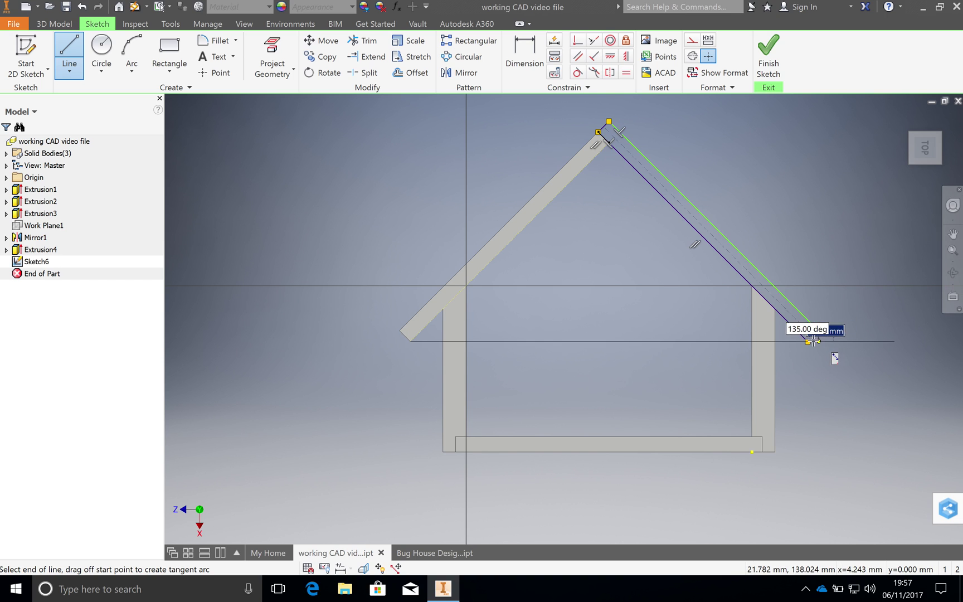
{"action": "left_click", "coordinate": [807, 341]}
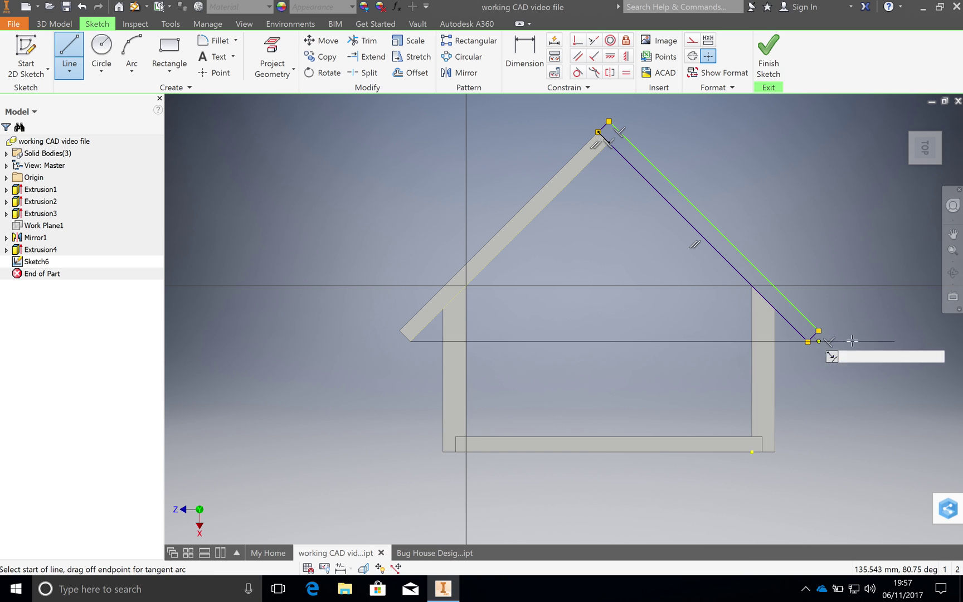
{"action": "key", "text": "F6"}
- Finish the sketch and extrude the roof profile 105 mm in the flipped direction as a new solid
{"action": "left_click", "coordinate": [768, 55]}
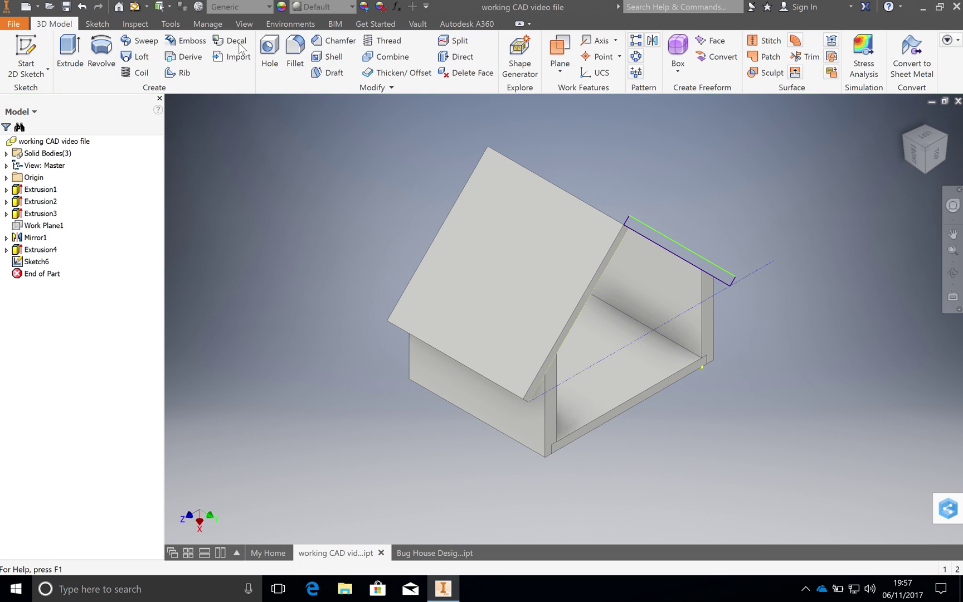
{"action": "left_click", "coordinate": [70, 52]}
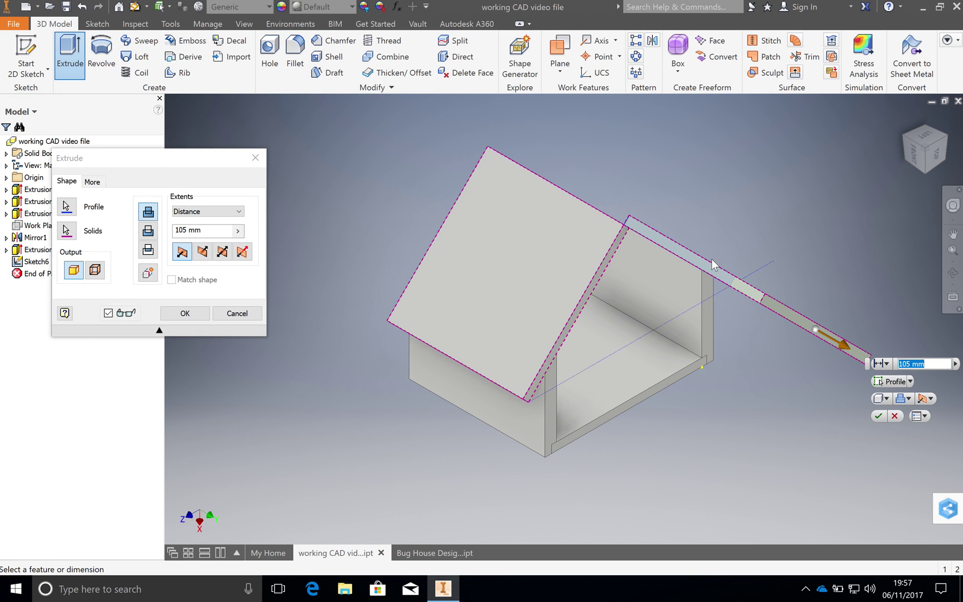
{"action": "left_click", "coordinate": [202, 251]}
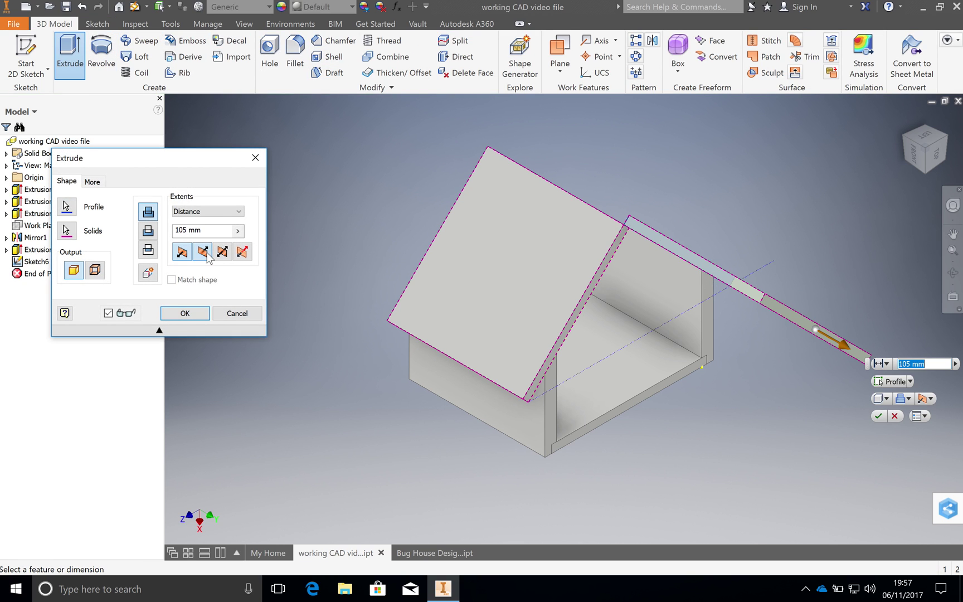
{"action": "left_click", "coordinate": [147, 273]}
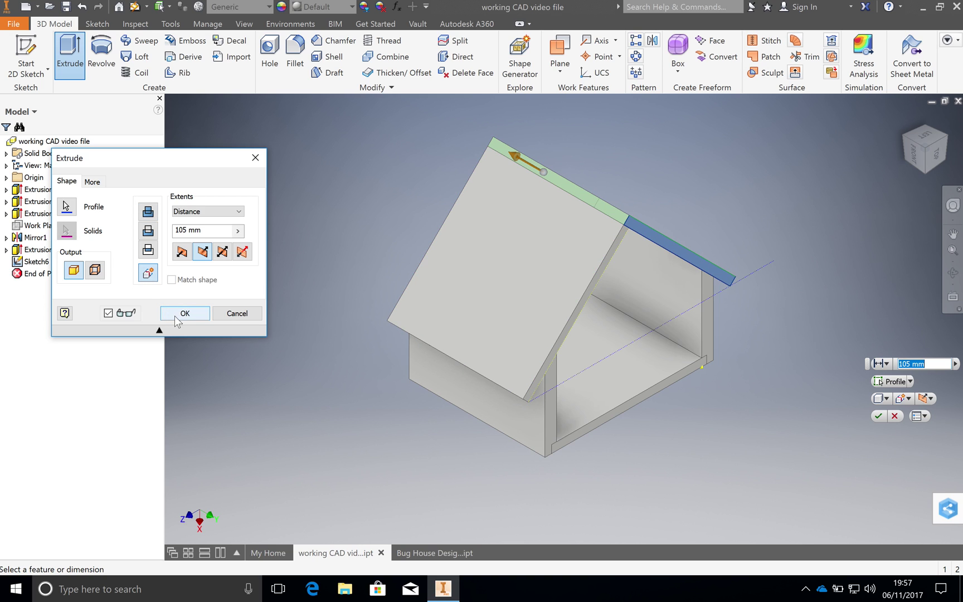
{"action": "left_click", "coordinate": [181, 314]}
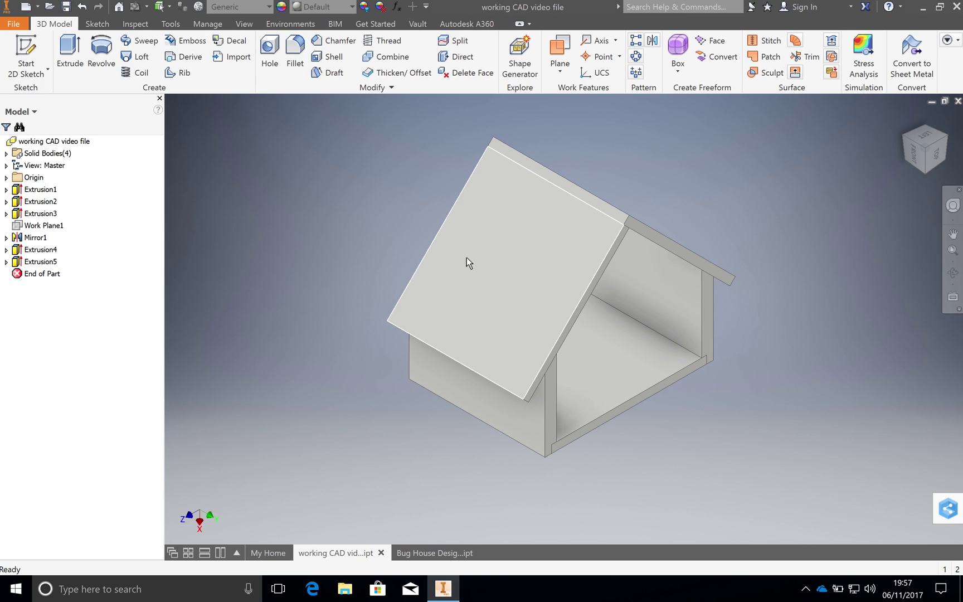
{"action": "left_click", "coordinate": [48, 68]}
- Create Sketch7 on the roof end face and project the apex vertex into it
{"action": "left_click", "coordinate": [39, 95]}
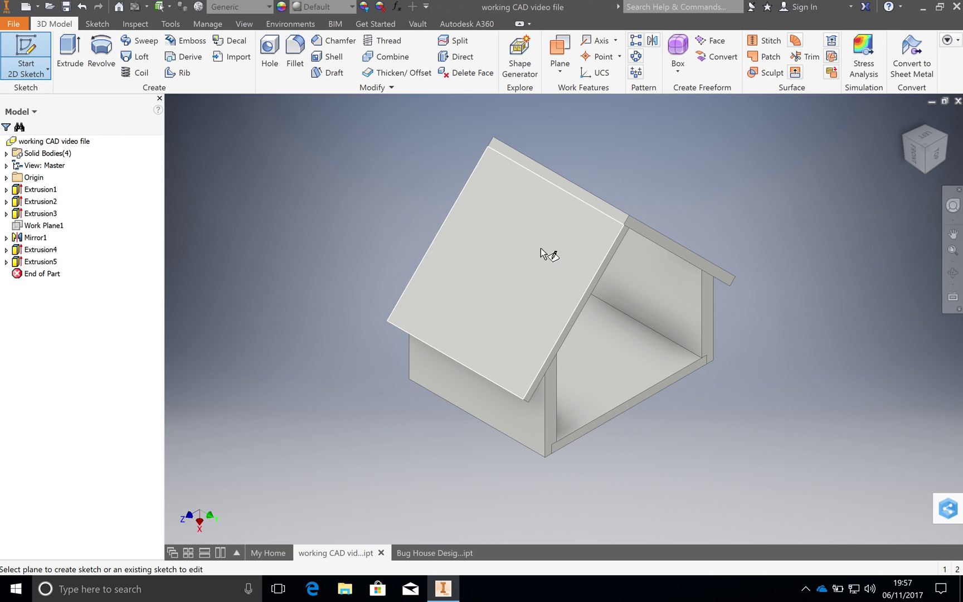
{"action": "left_click", "coordinate": [646, 231]}
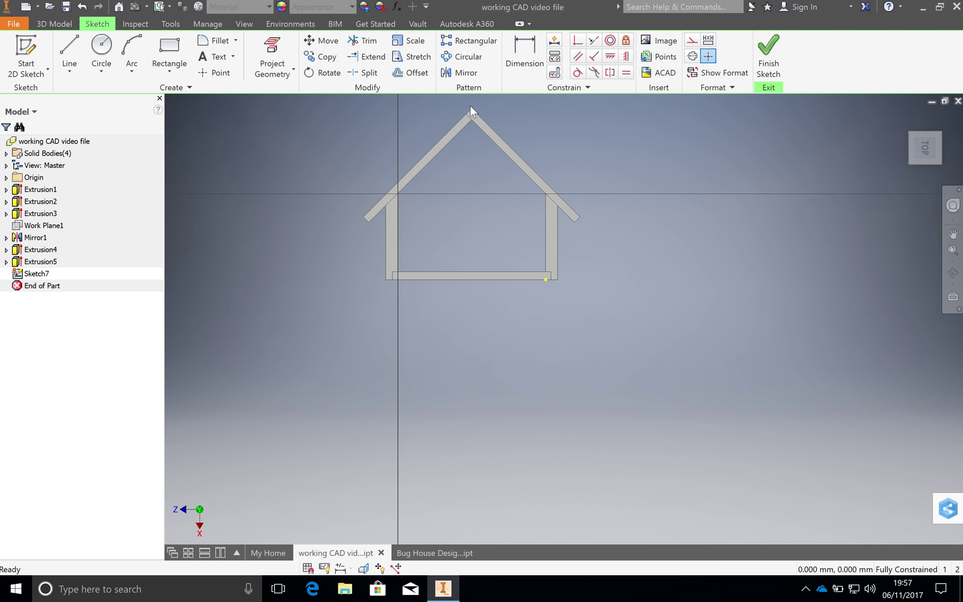
{"action": "scroll", "coordinate": [469, 104], "scroll_direction": "up", "scroll_amount": 5}
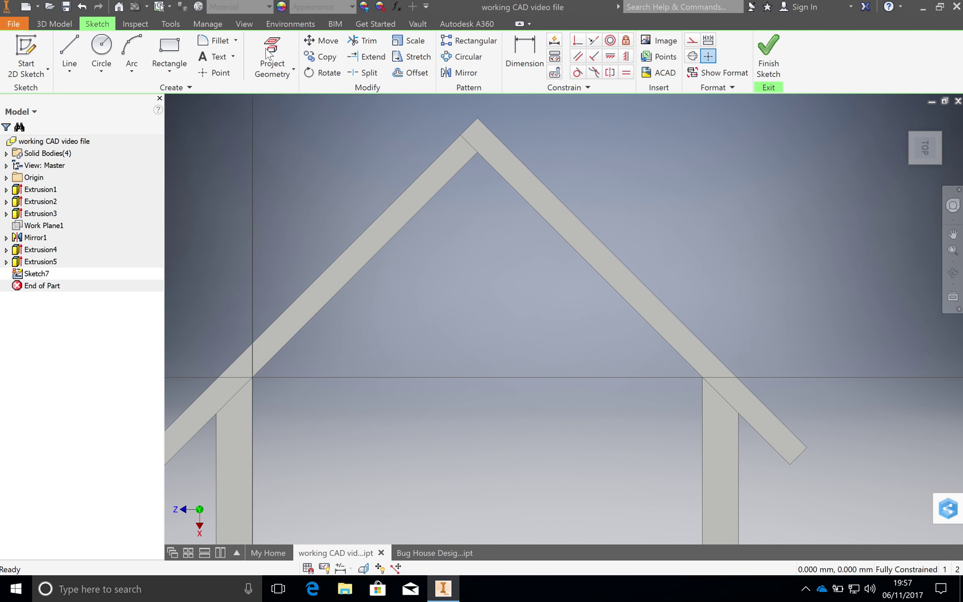
{"action": "left_click", "coordinate": [273, 77]}
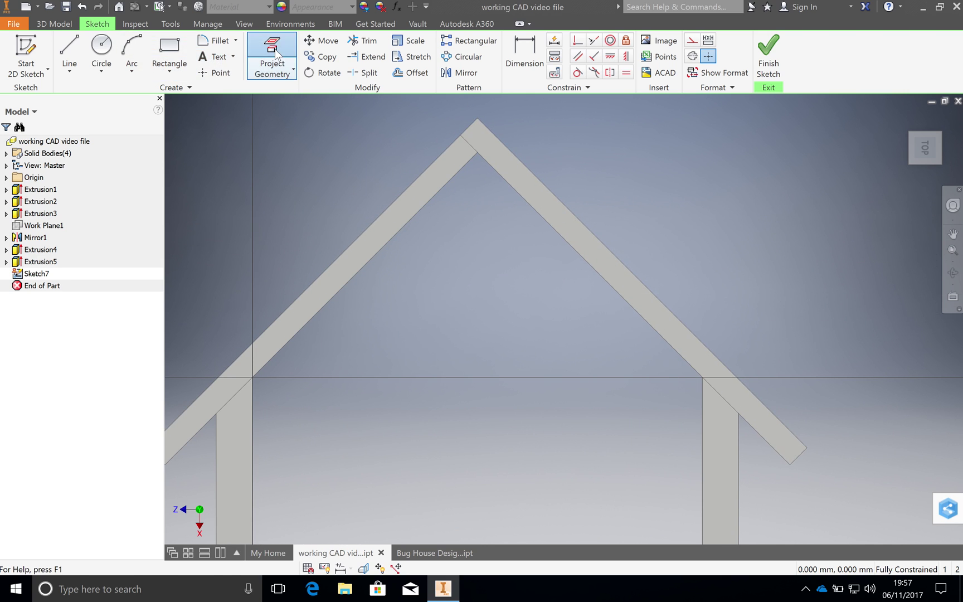
{"action": "left_click", "coordinate": [478, 152]}
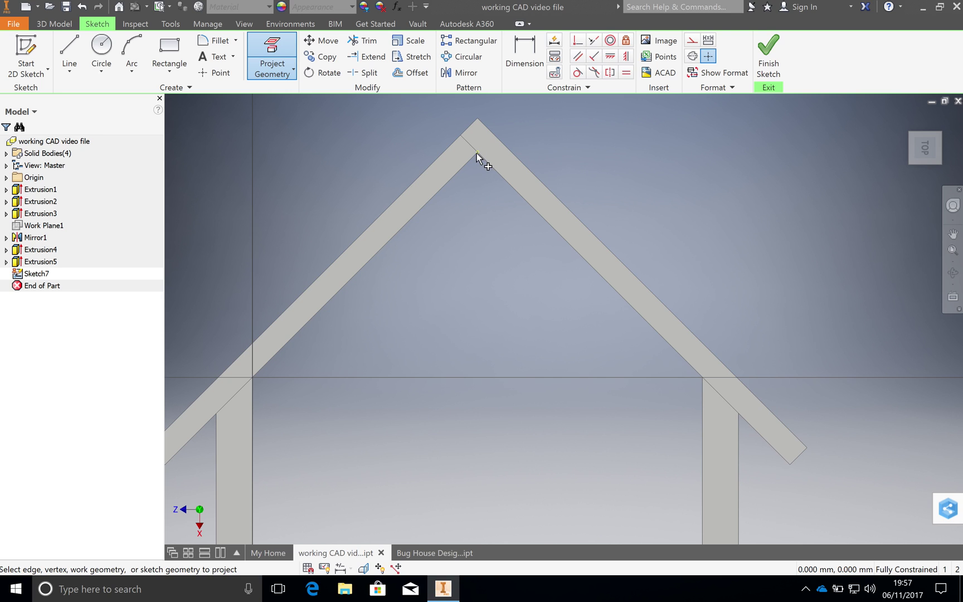
{"action": "left_click", "coordinate": [169, 49]}
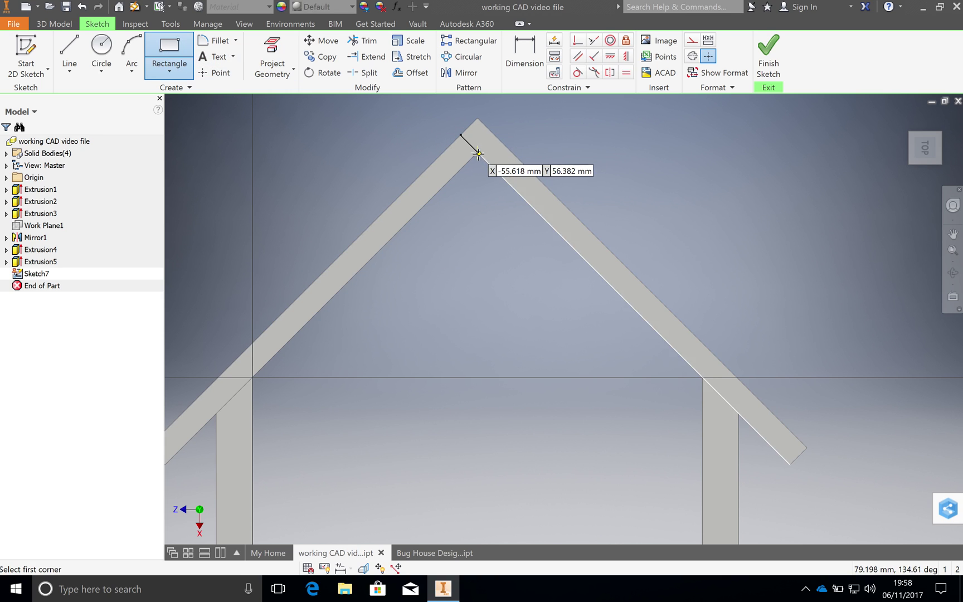
{"action": "left_click", "coordinate": [169, 70]}
- Draw a 10 × 10 mm three-point rectangle from the roof apex along the roof edges, then finish the sketch
{"action": "left_click", "coordinate": [192, 124]}
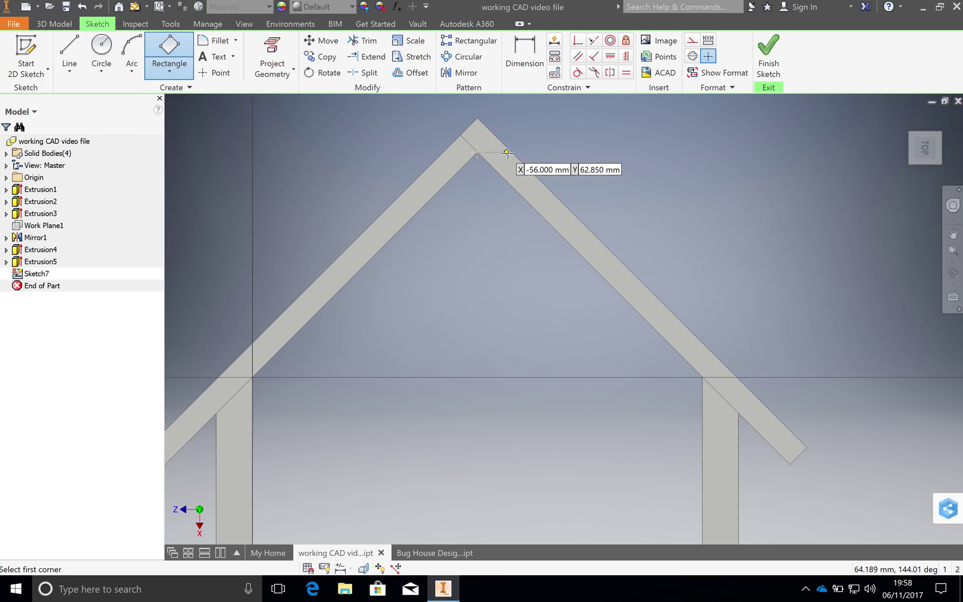
{"action": "left_click", "coordinate": [477, 151]}
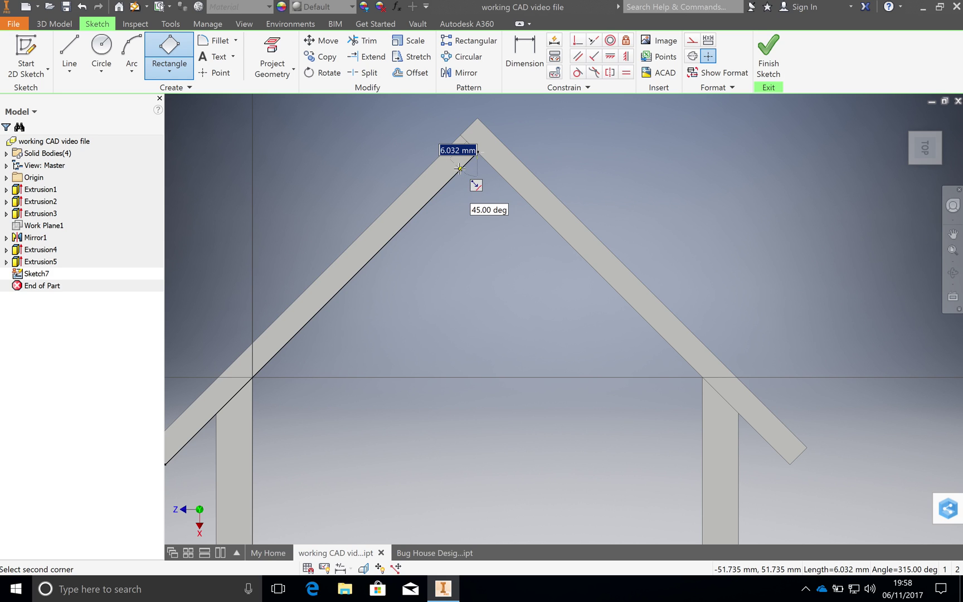
{"action": "type", "text": "0"}
{"action": "left_click", "coordinate": [459, 168]}
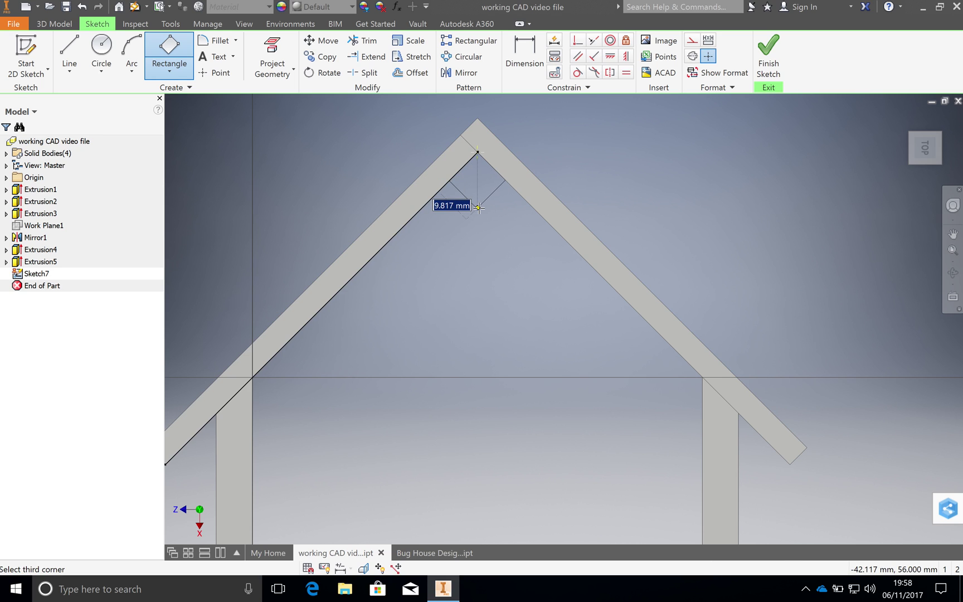
{"action": "type", "text": "10"}
{"action": "key", "text": "Return"}
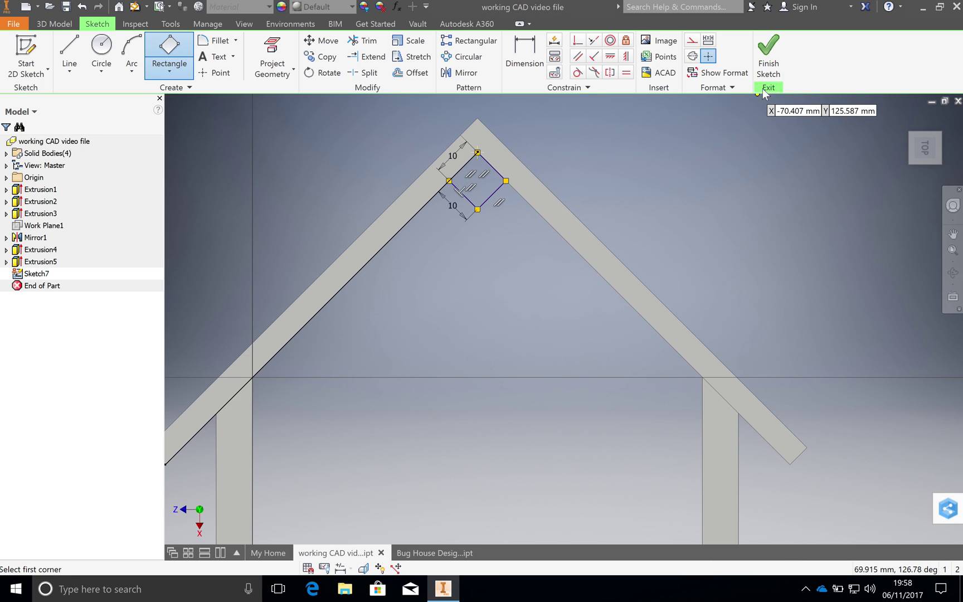
{"action": "left_click", "coordinate": [767, 64]}
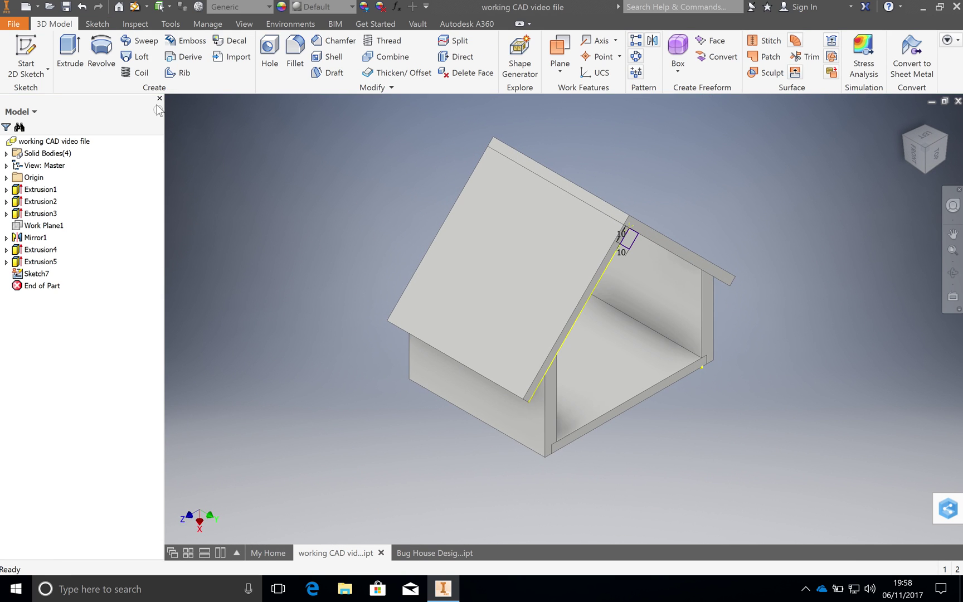
- Extrude the 10 mm square 105 mm, flipped to run along the ridge, as a new solid
{"action": "left_click", "coordinate": [70, 53]}
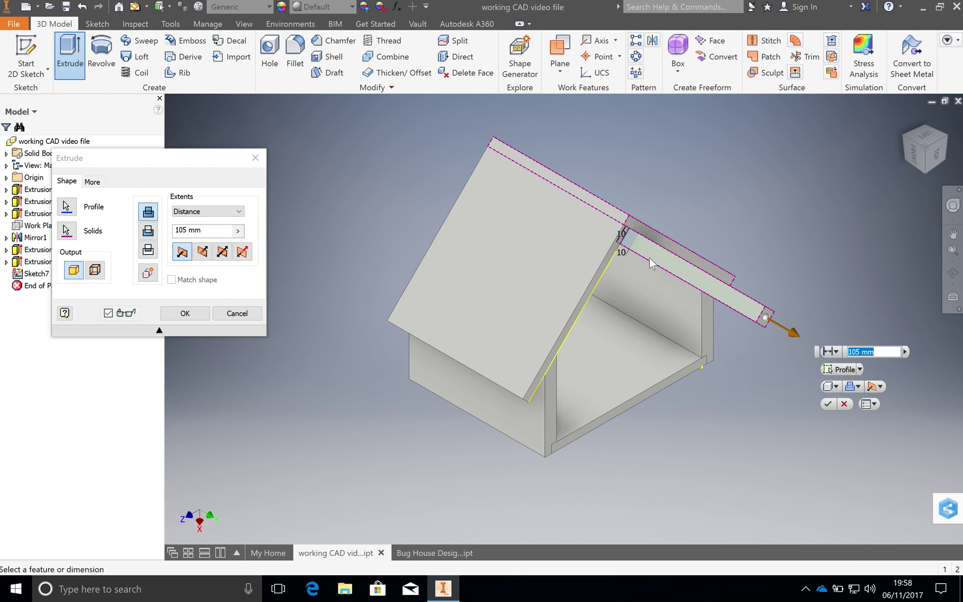
{"action": "left_click", "coordinate": [202, 251]}
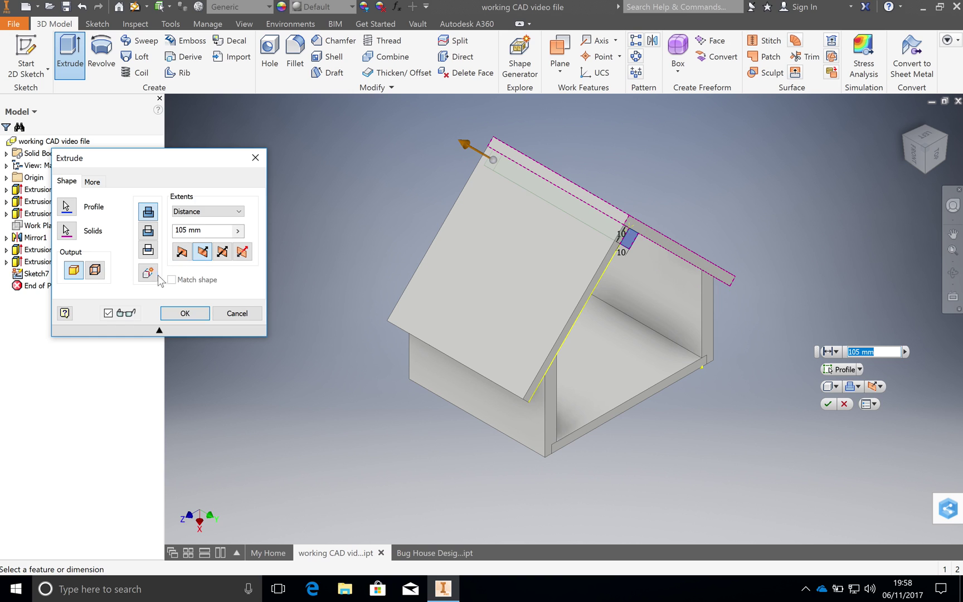
{"action": "left_click", "coordinate": [192, 313]}
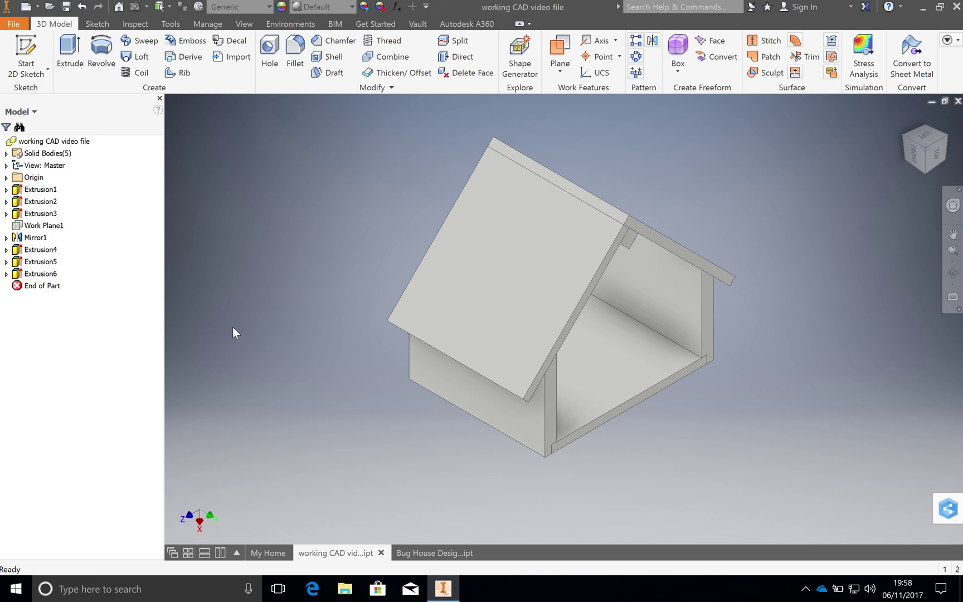